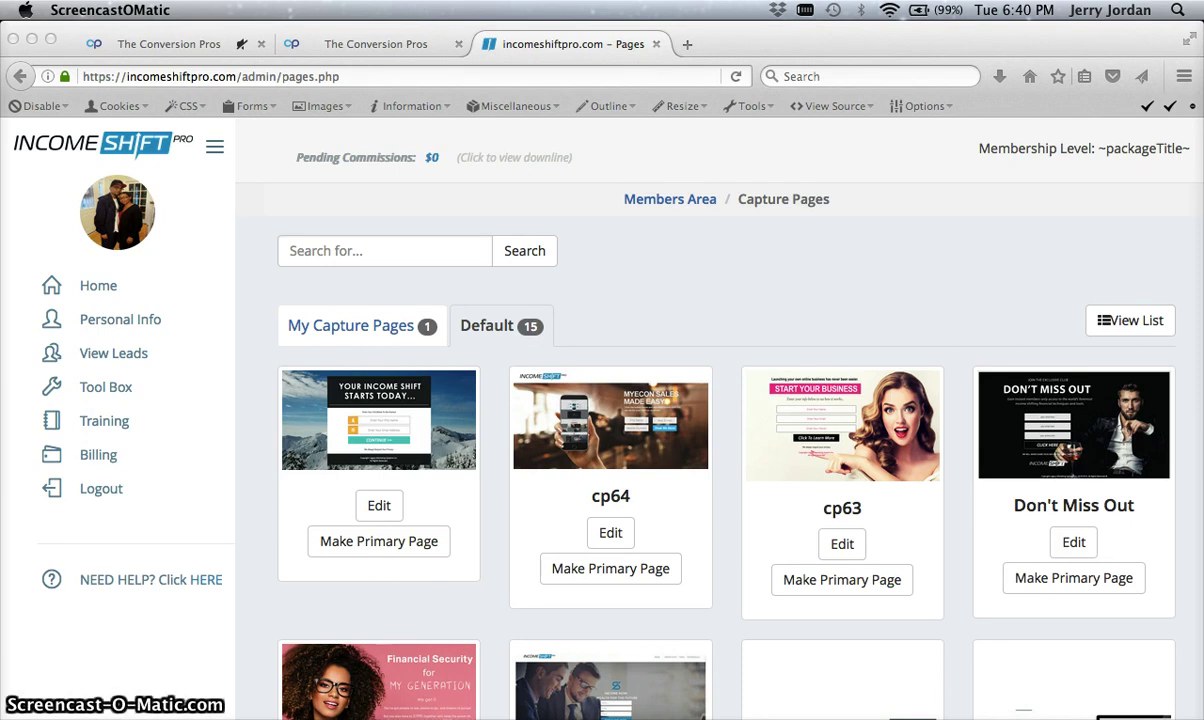
{"action": "left_click", "coordinate": [96, 460]}
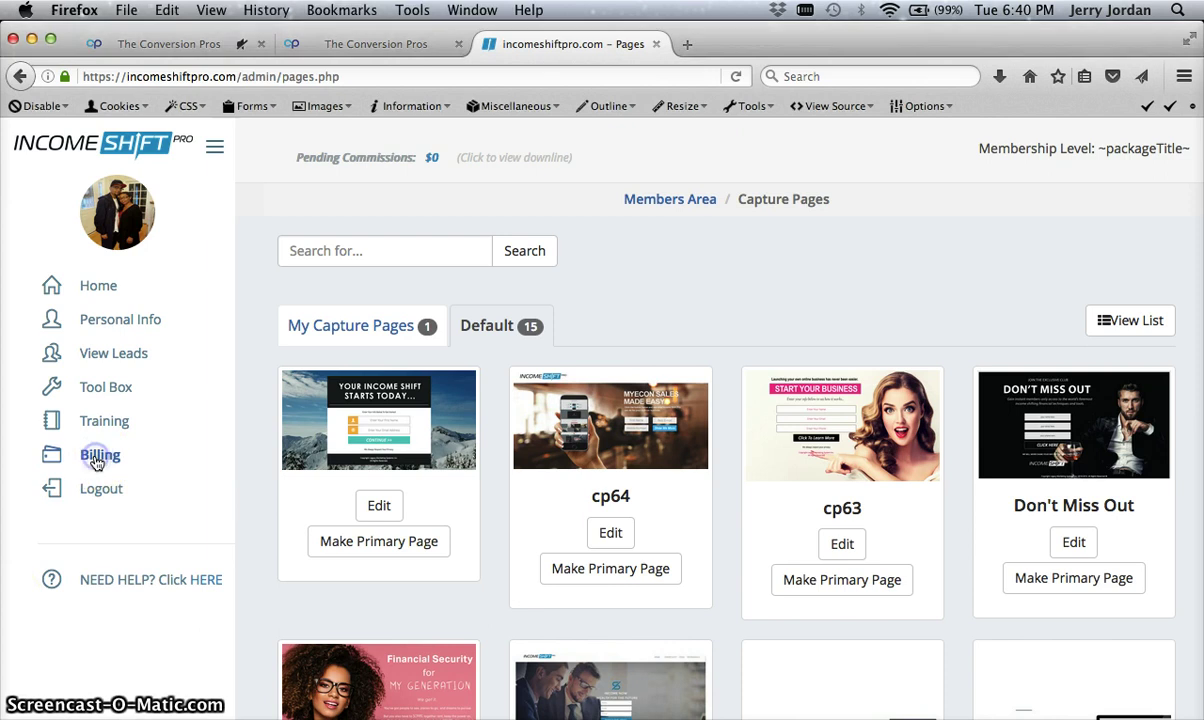
{"action": "left_click", "coordinate": [97, 462]}
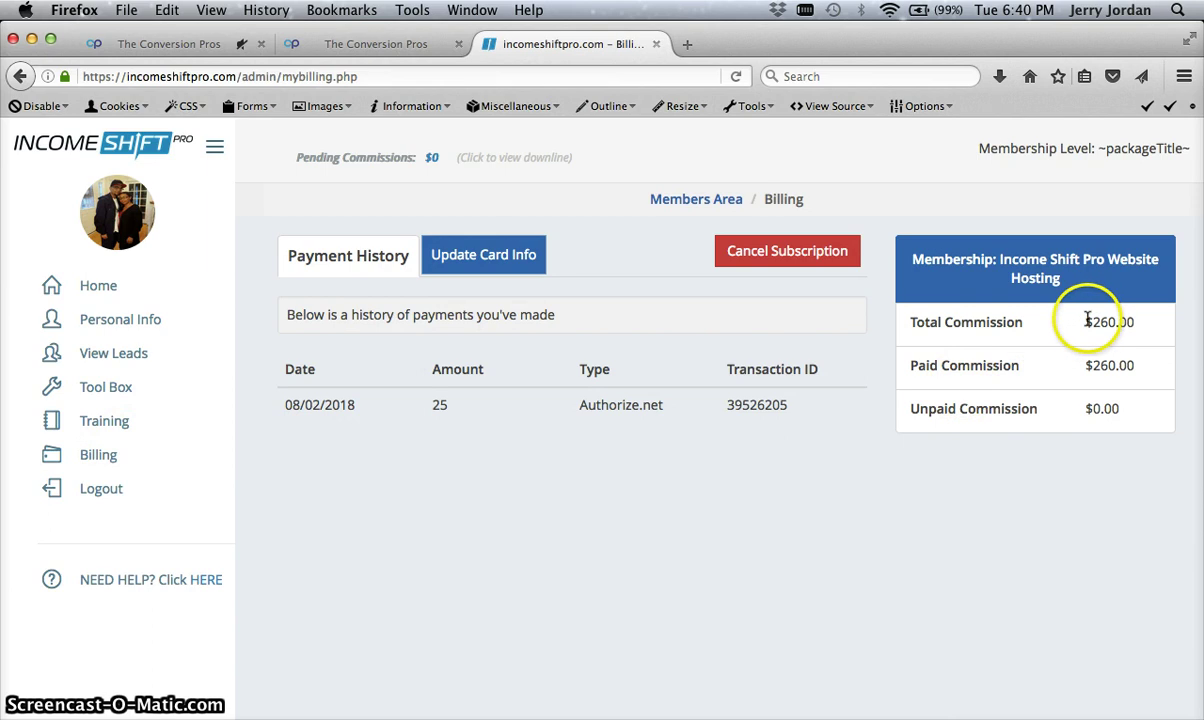
{"action": "left_click_drag", "start_coordinate": [1086, 322], "coordinate": [1133, 322]}
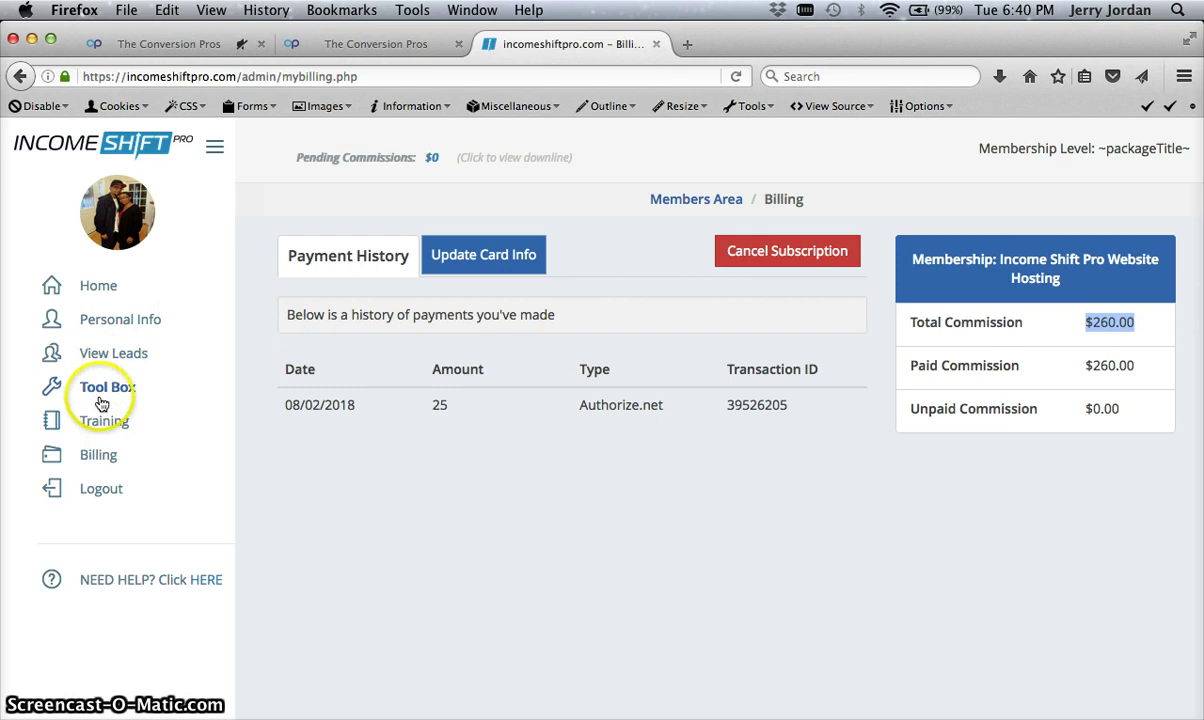
{"action": "left_click", "coordinate": [104, 297]}
{"action": "scroll", "coordinate": [413, 328], "scroll_direction": "down", "scroll_amount": 1}
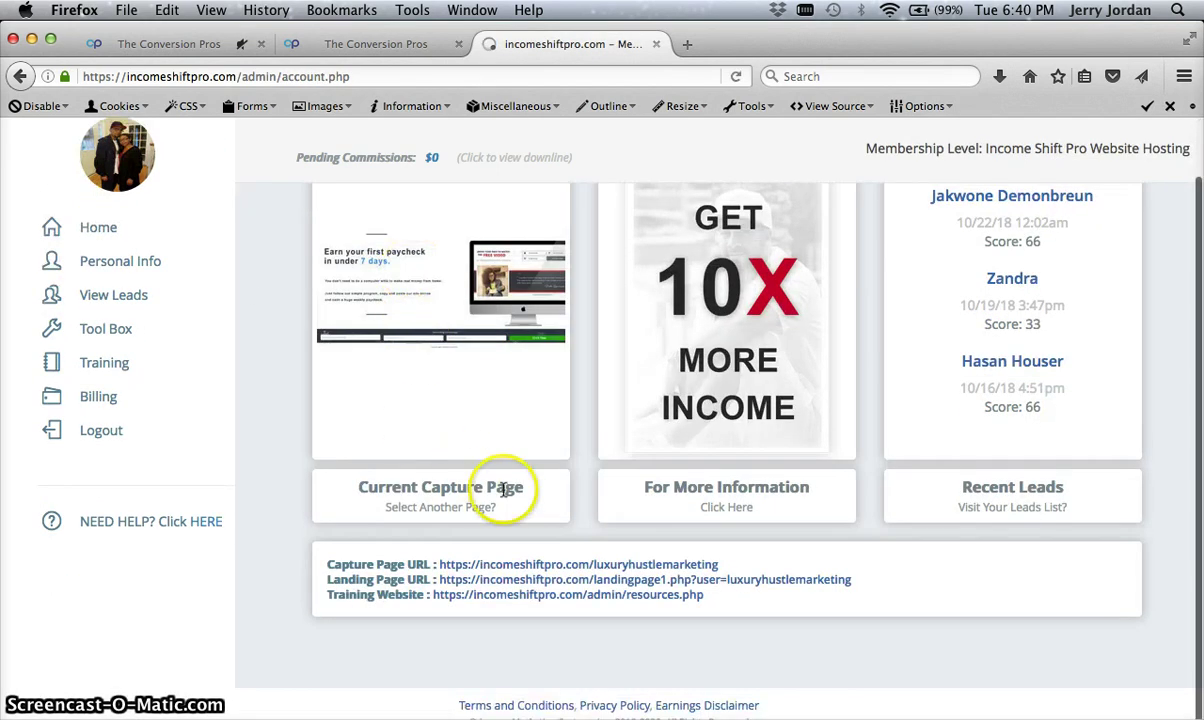
{"action": "left_click", "coordinate": [476, 506]}
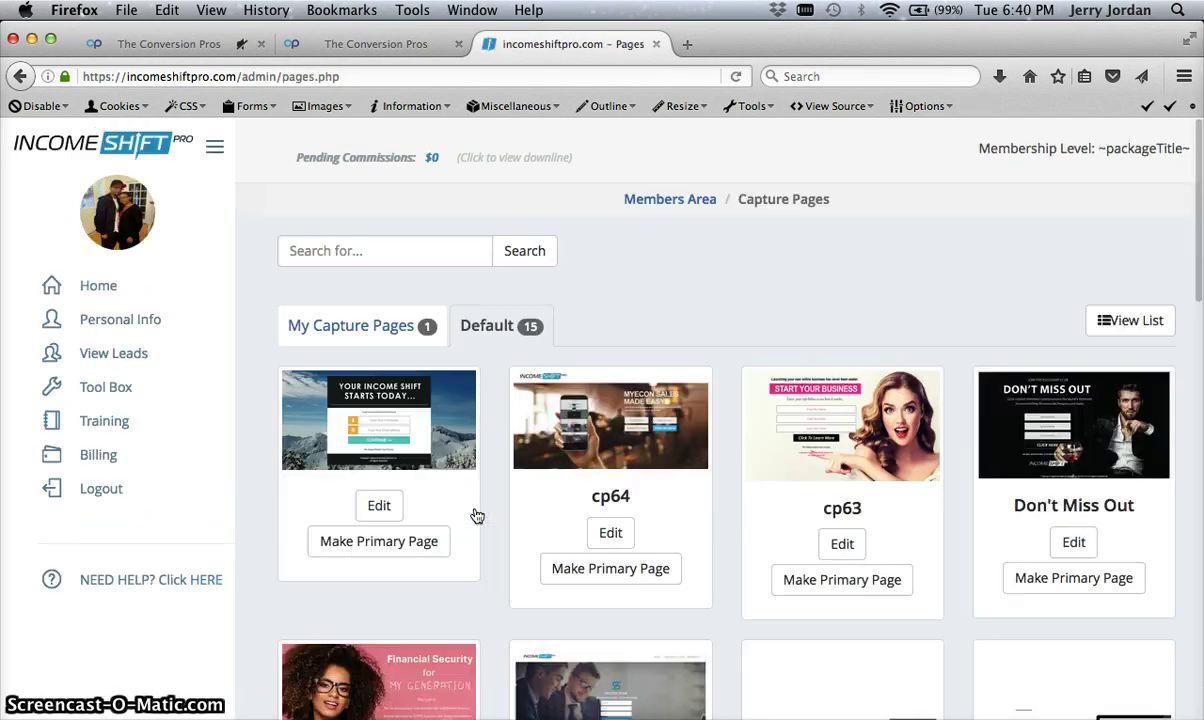
{"action": "scroll", "coordinate": [525, 360], "scroll_direction": "down", "scroll_amount": 3}
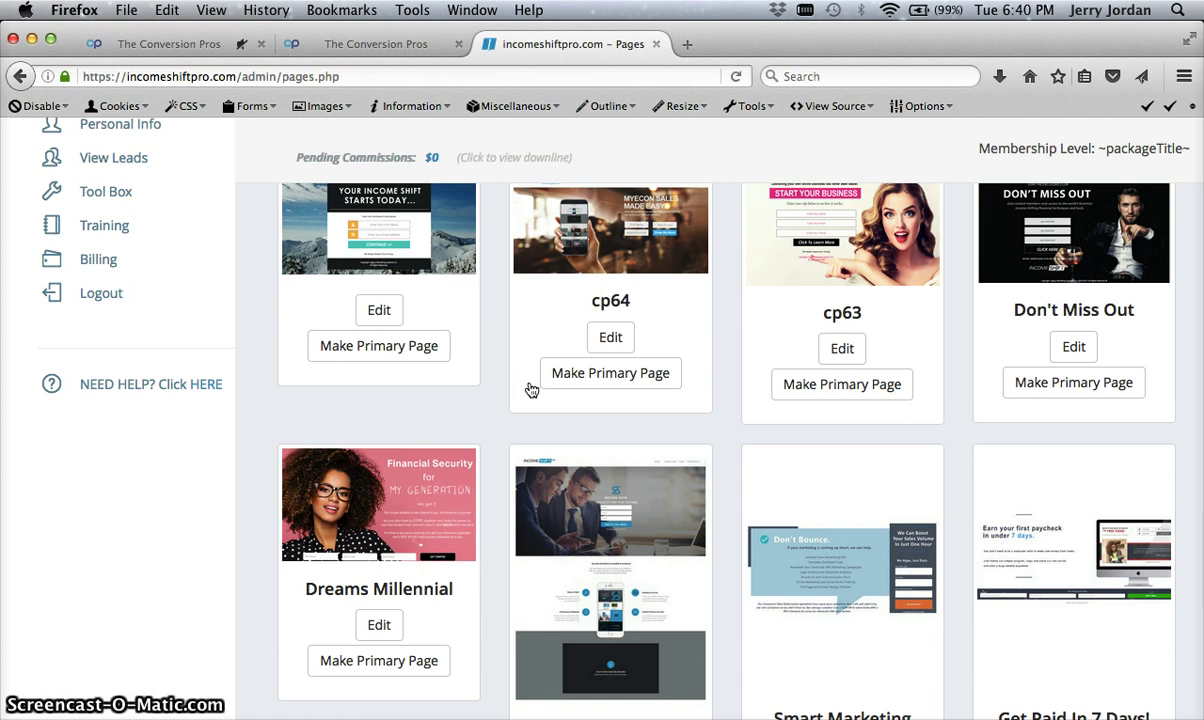
{"action": "scroll", "coordinate": [120, 225], "scroll_direction": "up", "scroll_amount": 2}
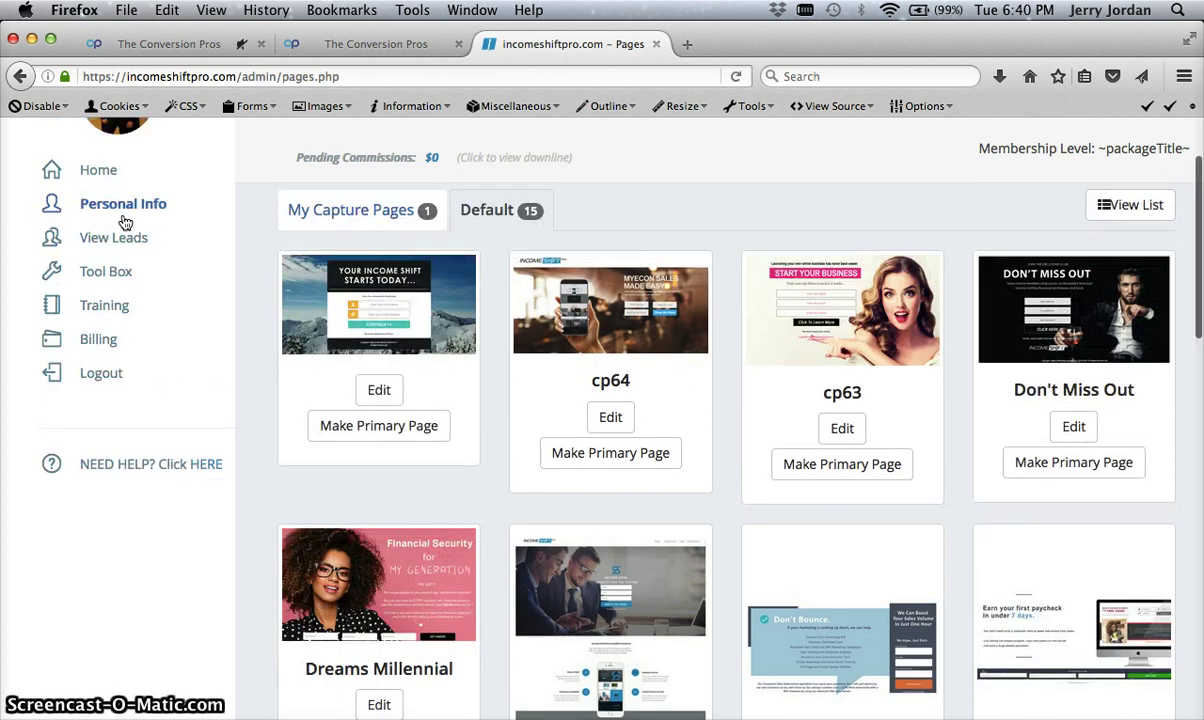
- Preview the SMS autoresponder from the Tool Box, then return to the Tool Box
{"action": "left_click", "coordinate": [108, 272]}
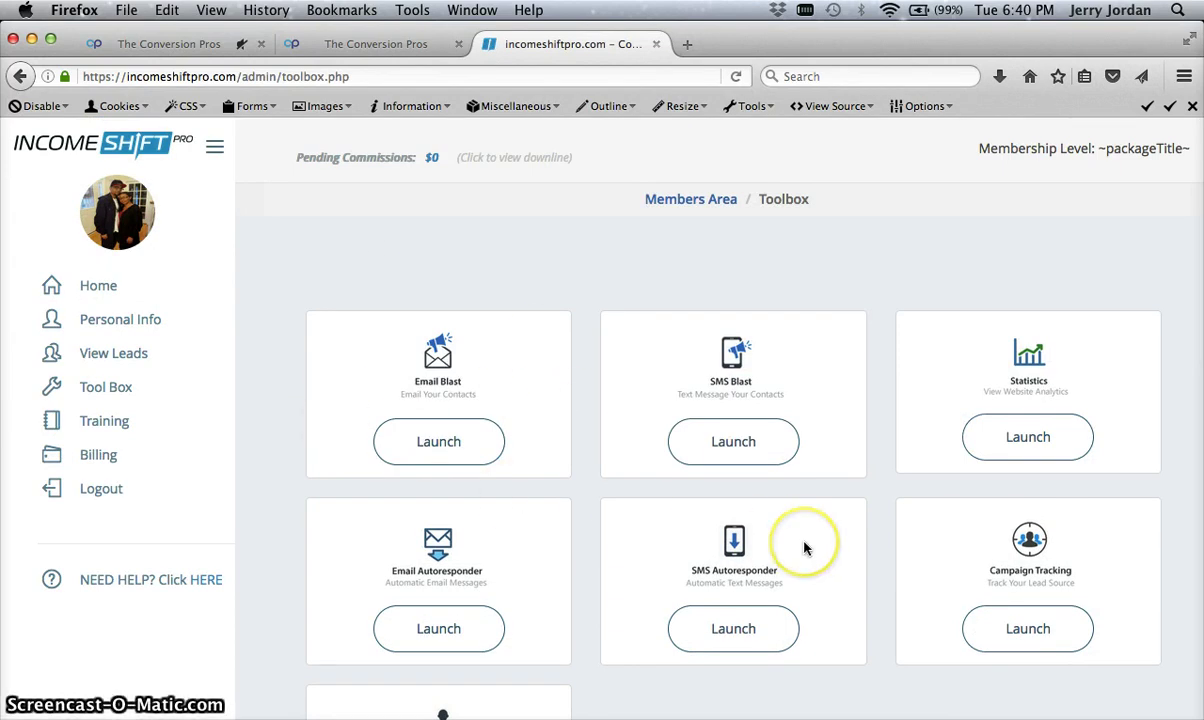
{"action": "scroll", "coordinate": [801, 545], "scroll_direction": "down", "scroll_amount": 3}
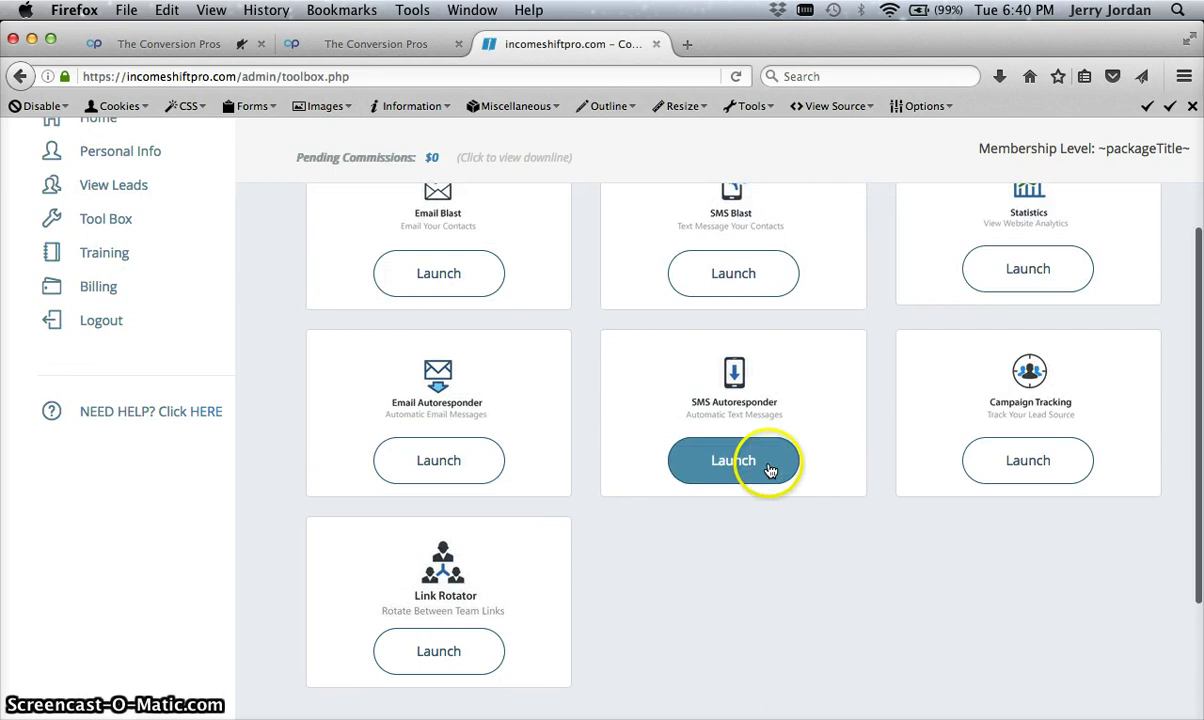
{"action": "left_click", "coordinate": [770, 470]}
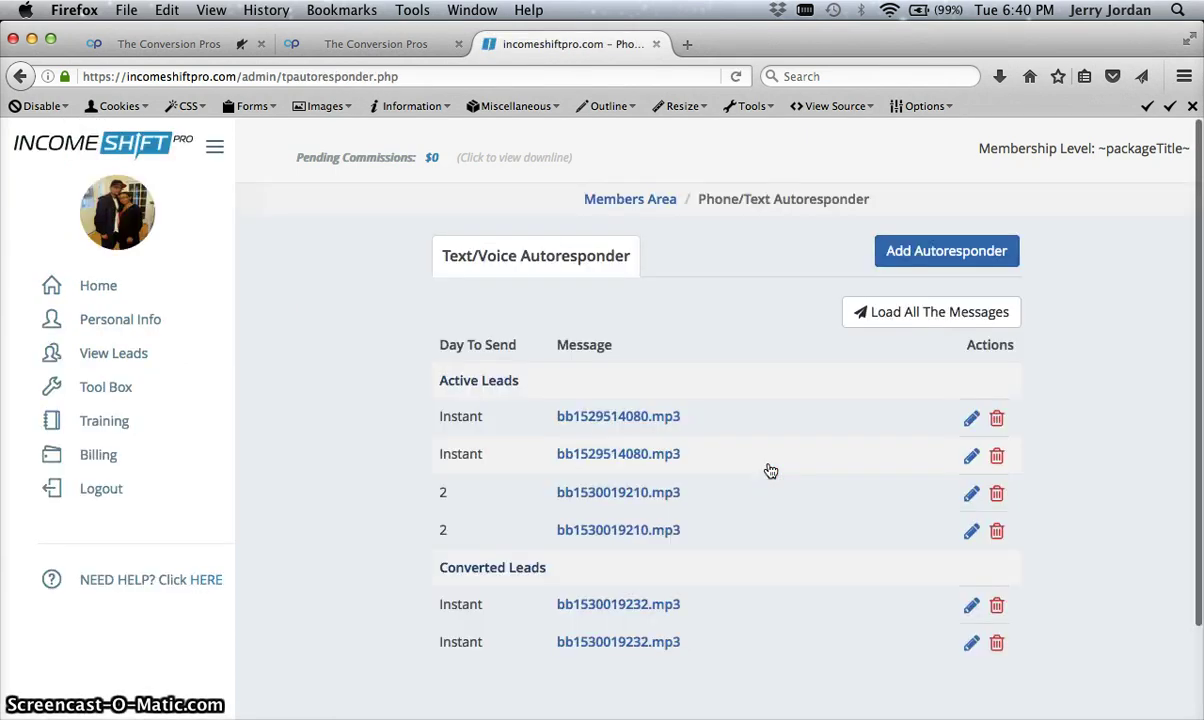
{"action": "scroll", "coordinate": [665, 420], "scroll_direction": "down", "scroll_amount": 3}
{"action": "scroll", "coordinate": [665, 420], "scroll_direction": "up", "scroll_amount": 3}
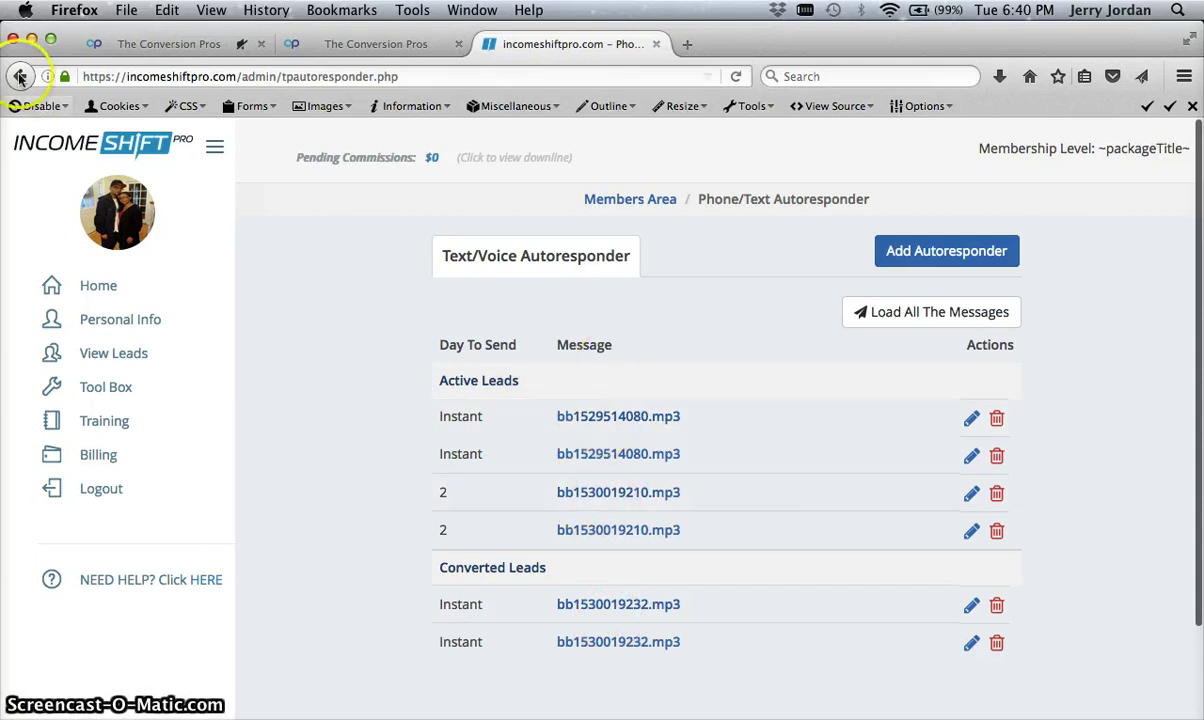
{"action": "left_click", "coordinate": [20, 76]}
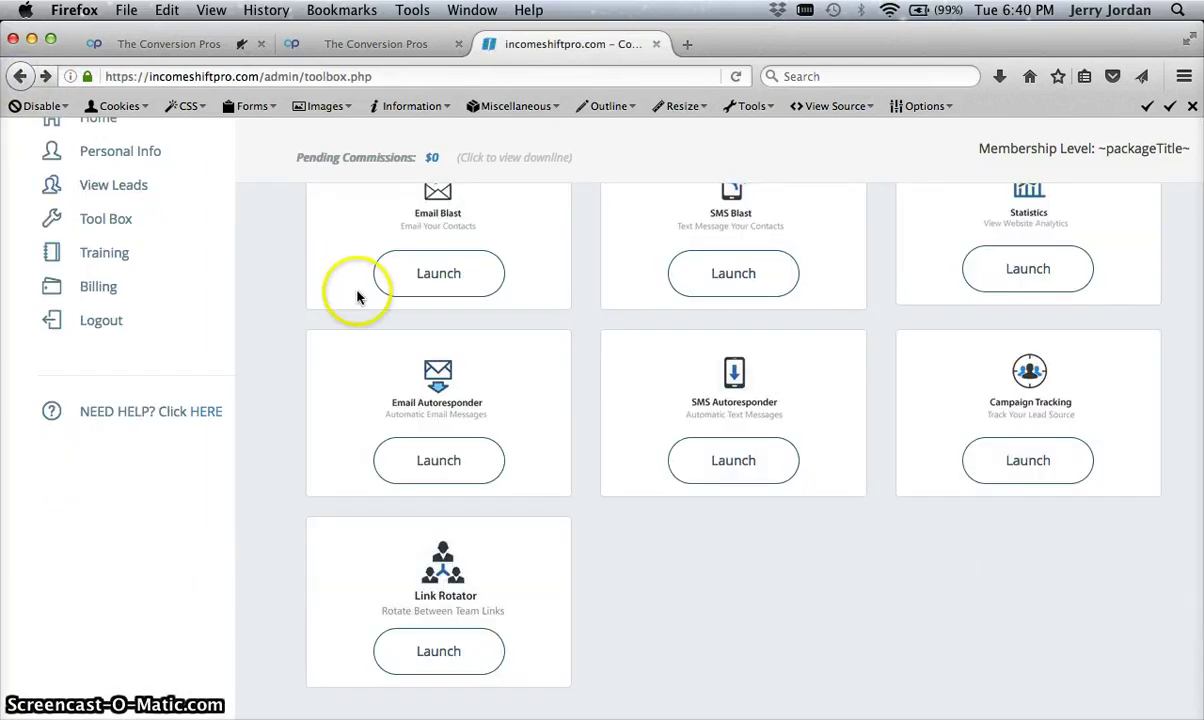
- Review the email autoresponder's single instant Active Leads message, then return to the Tool Box
{"action": "left_click", "coordinate": [440, 458]}
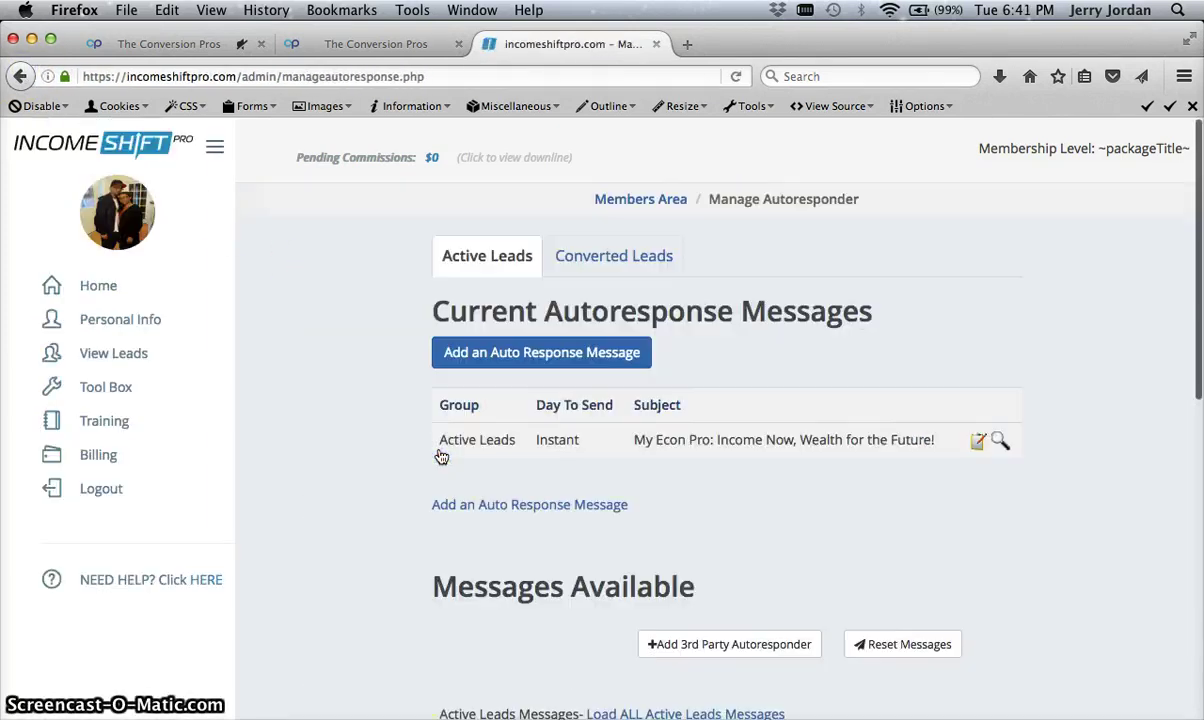
{"action": "scroll", "coordinate": [441, 457], "scroll_direction": "down", "scroll_amount": 5}
{"action": "scroll", "coordinate": [441, 457], "scroll_direction": "down", "scroll_amount": 5}
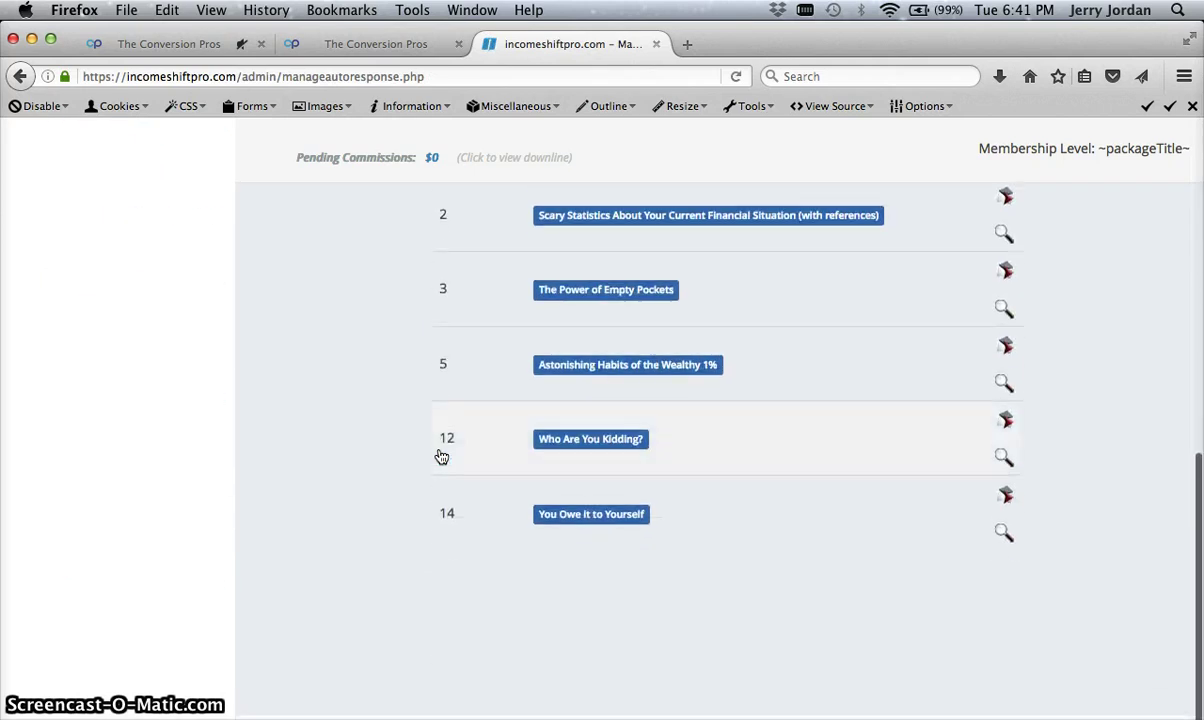
{"action": "scroll", "coordinate": [666, 516], "scroll_direction": "up", "scroll_amount": 2}
{"action": "scroll", "coordinate": [666, 516], "scroll_direction": "up", "scroll_amount": 3}
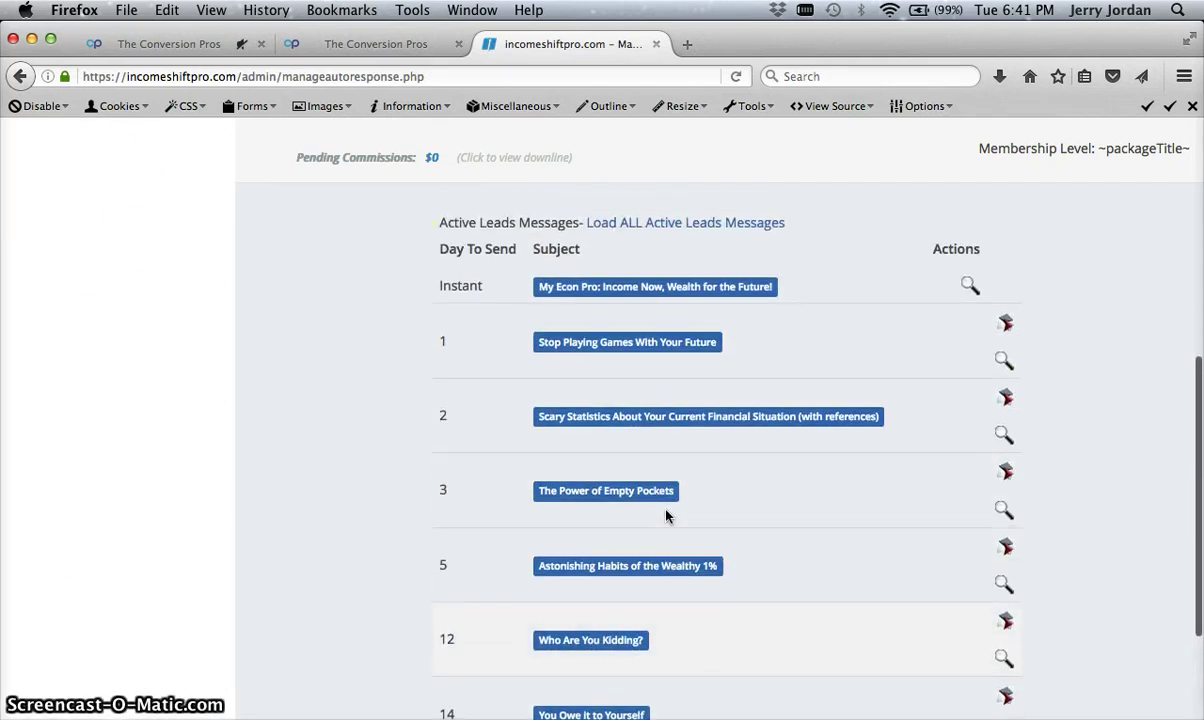
{"action": "scroll", "coordinate": [666, 516], "scroll_direction": "up", "scroll_amount": 2}
{"action": "left_click", "coordinate": [647, 349]}
{"action": "scroll", "coordinate": [647, 349], "scroll_direction": "up", "scroll_amount": 5}
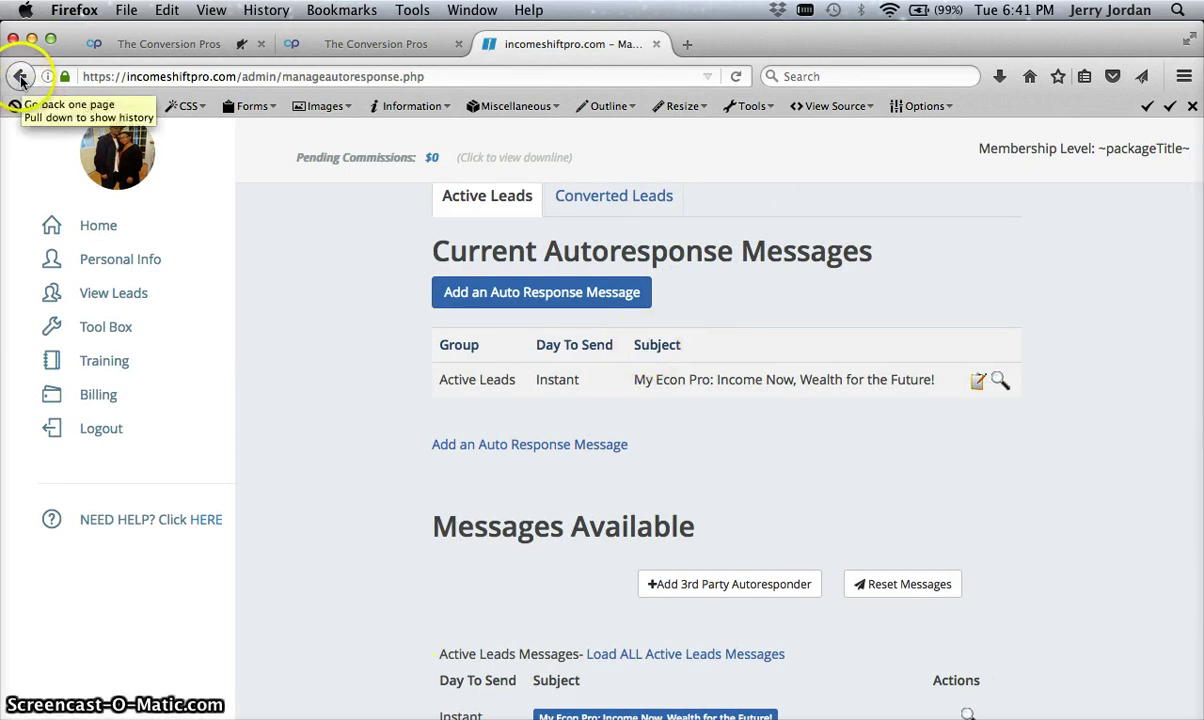
{"action": "left_click", "coordinate": [20, 78]}
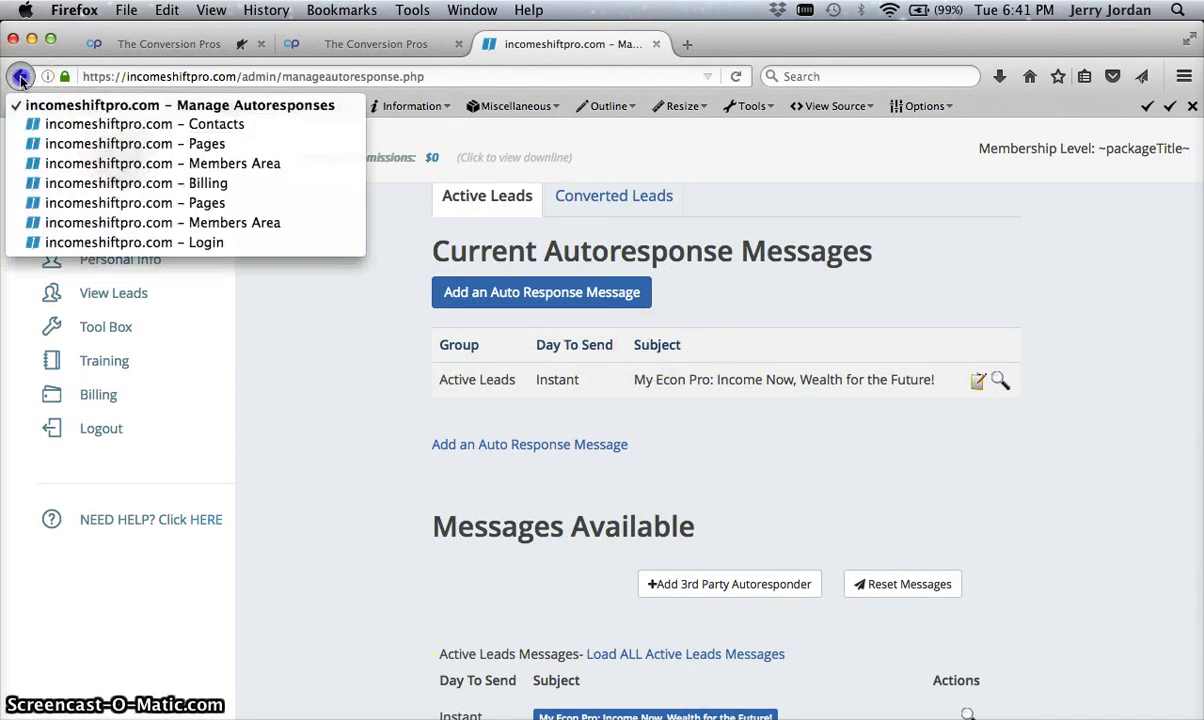
{"action": "left_click", "coordinate": [20, 78]}
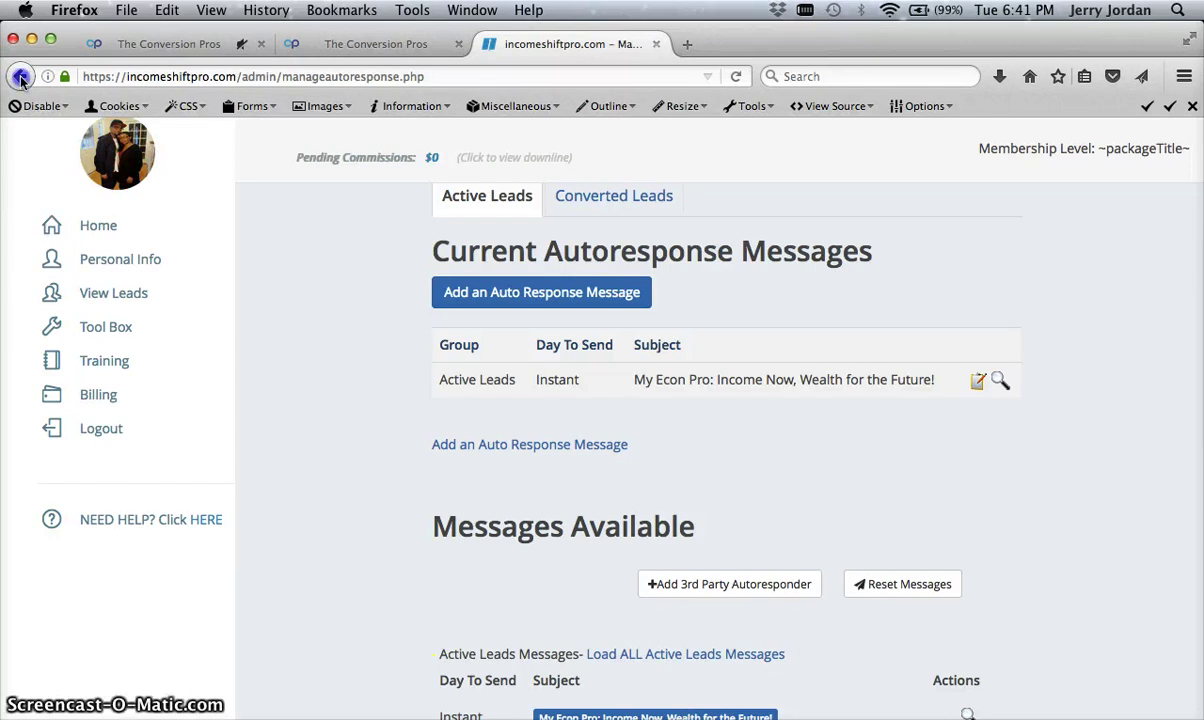
{"action": "left_click", "coordinate": [20, 78]}
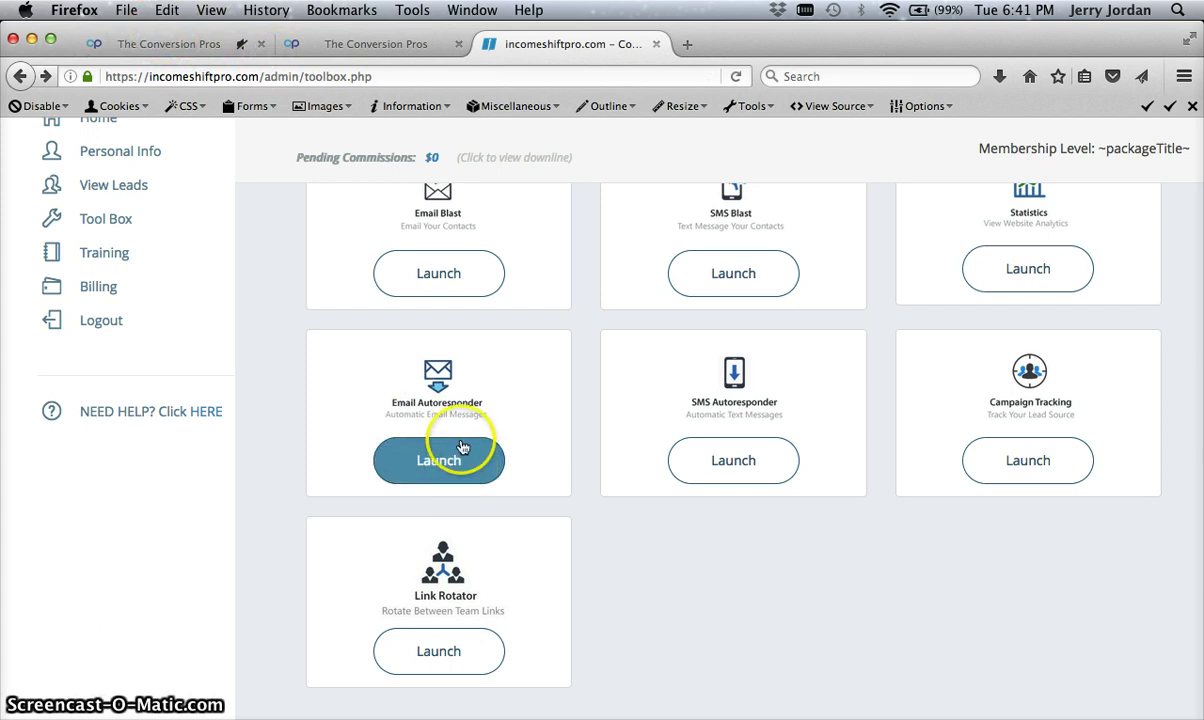
- View the Email Blast broadcast form without filling it, then go to the Home dashboard
{"action": "left_click", "coordinate": [442, 281]}
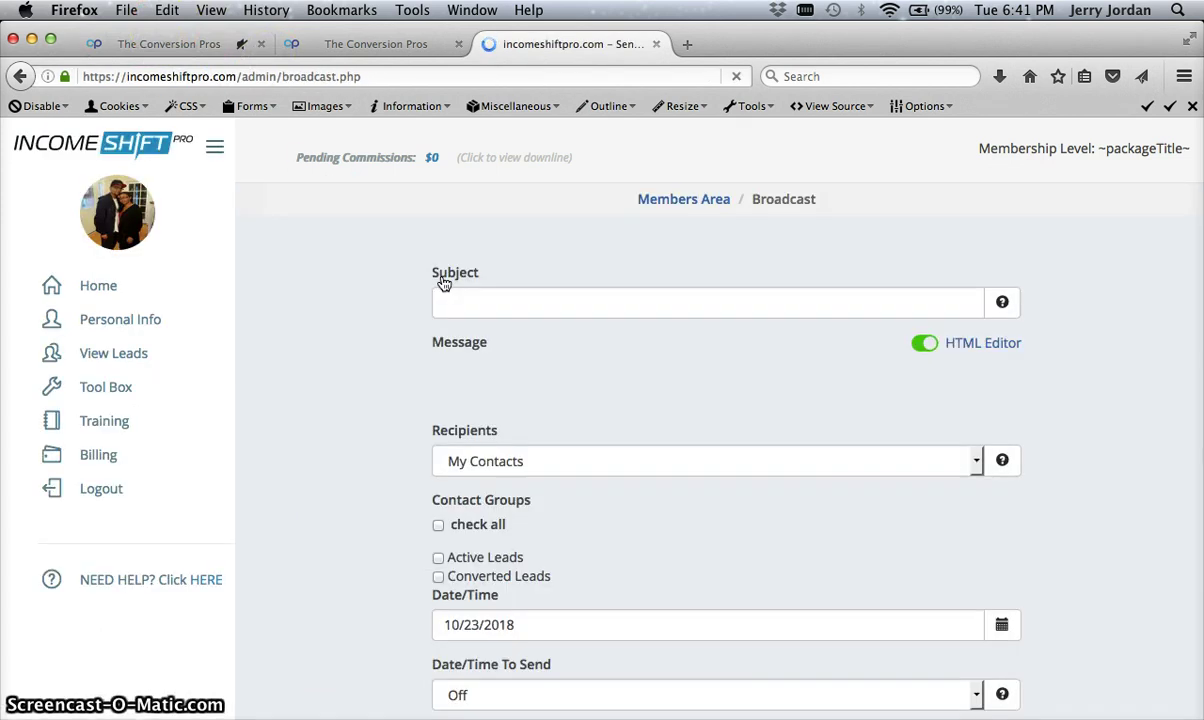
{"action": "scroll", "coordinate": [440, 331], "scroll_direction": "down", "scroll_amount": 3}
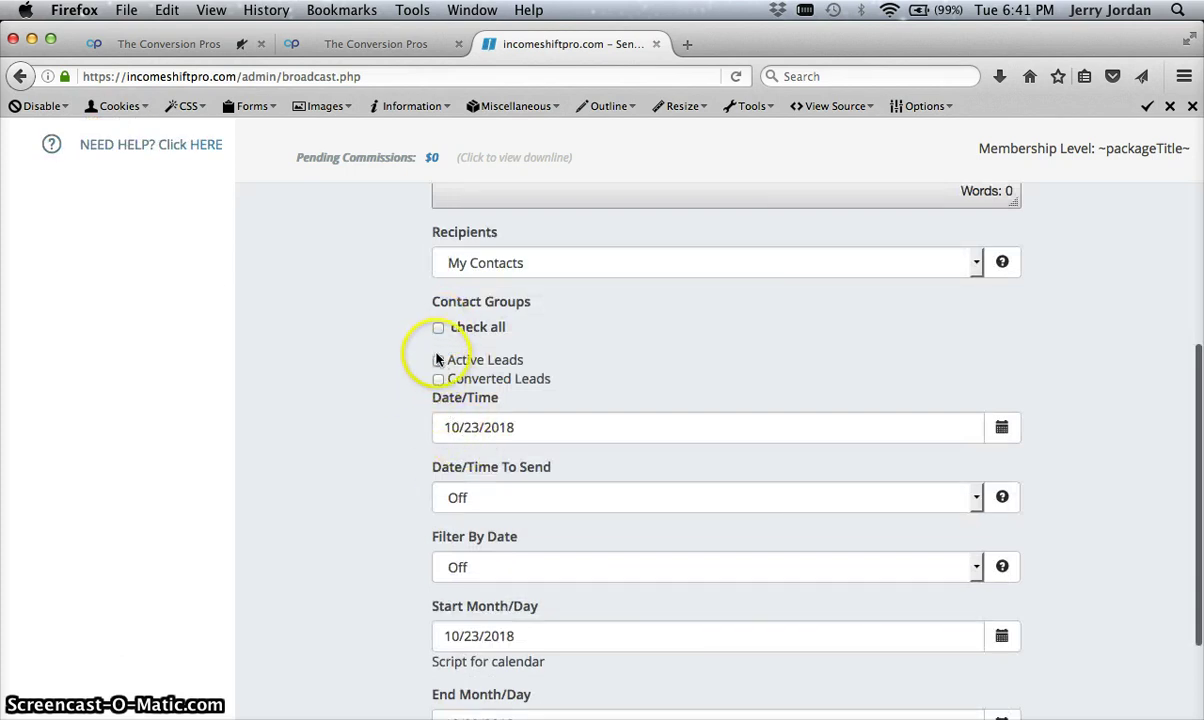
{"action": "scroll", "coordinate": [437, 385], "scroll_direction": "up", "scroll_amount": 5}
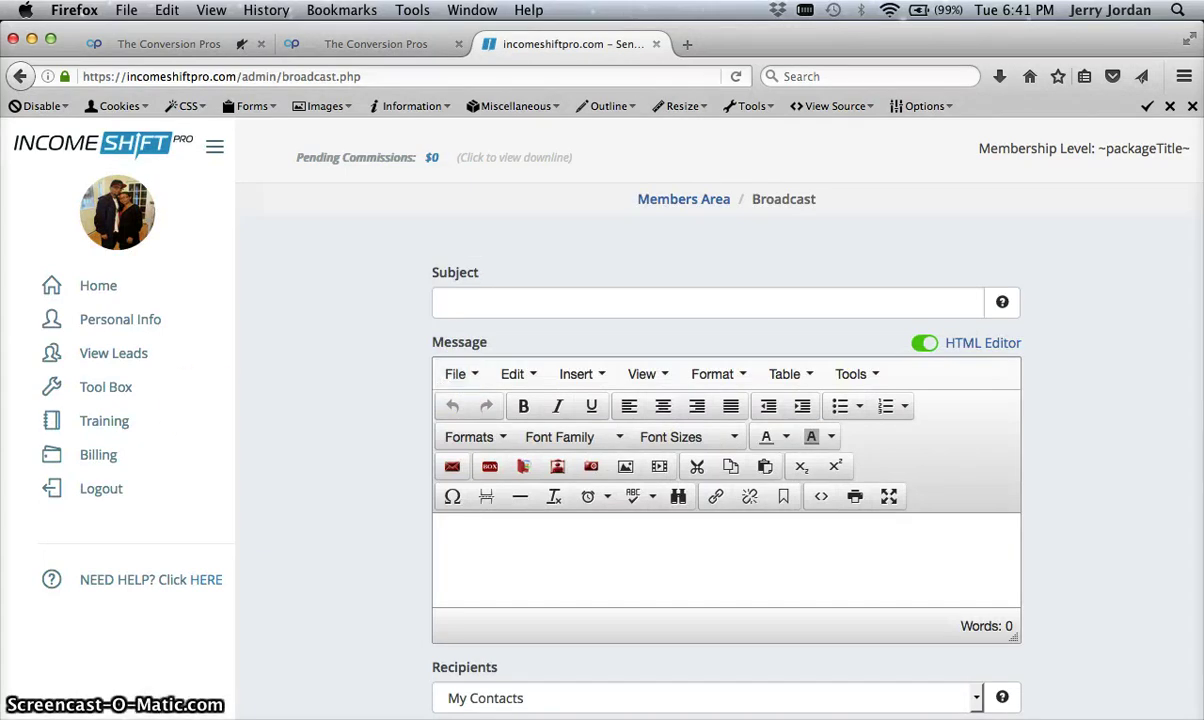
{"action": "left_click", "coordinate": [85, 285]}
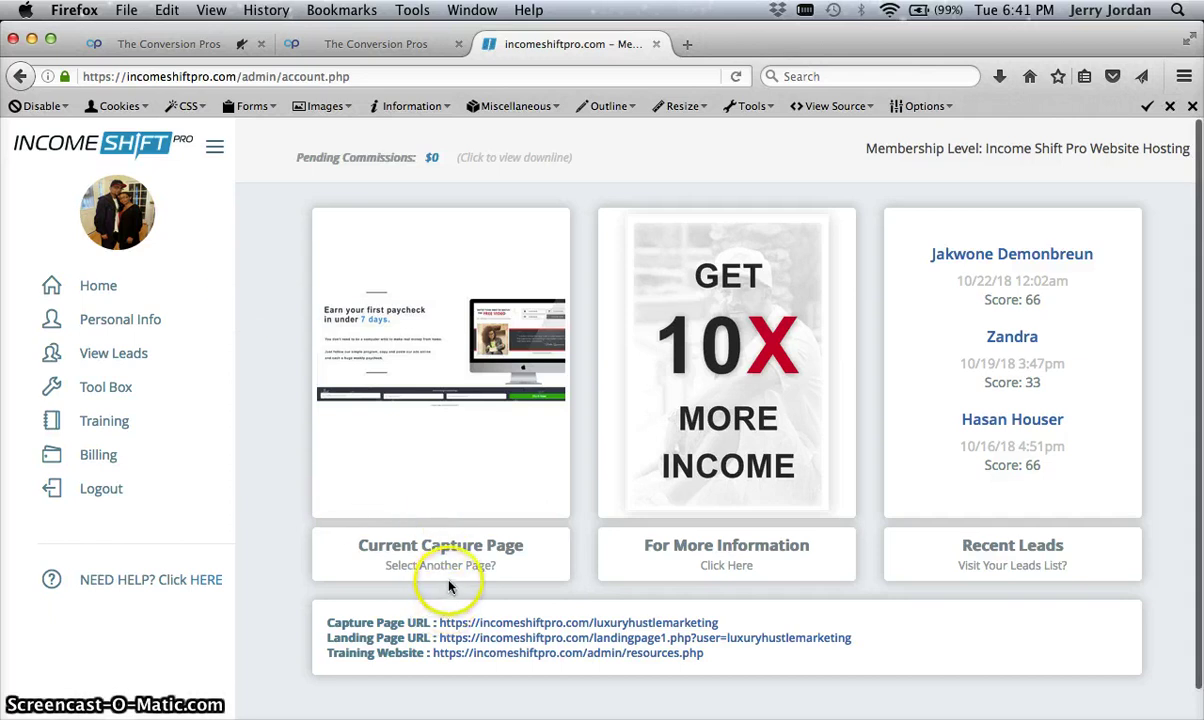
- Pick 'Your Income Shift Starts Today' from the capture pages grid as the primary page
{"action": "left_click", "coordinate": [458, 566]}
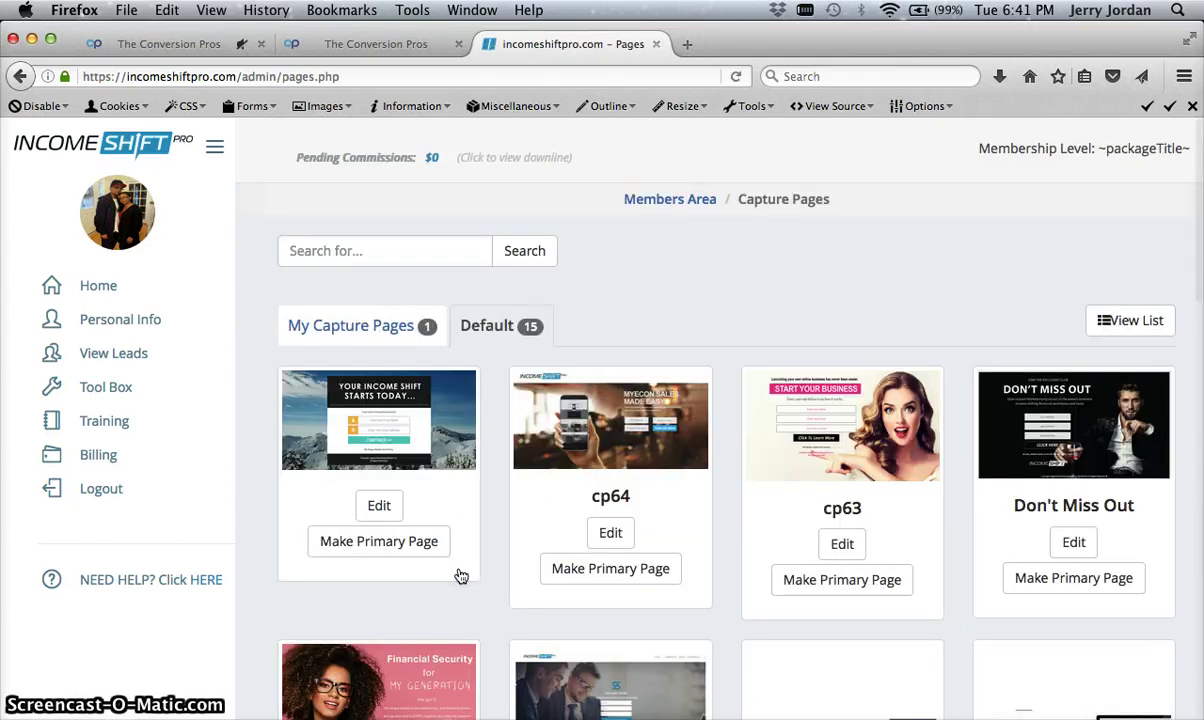
{"action": "scroll", "coordinate": [461, 576], "scroll_direction": "down", "scroll_amount": 2}
{"action": "scroll", "coordinate": [461, 576], "scroll_direction": "down", "scroll_amount": 1}
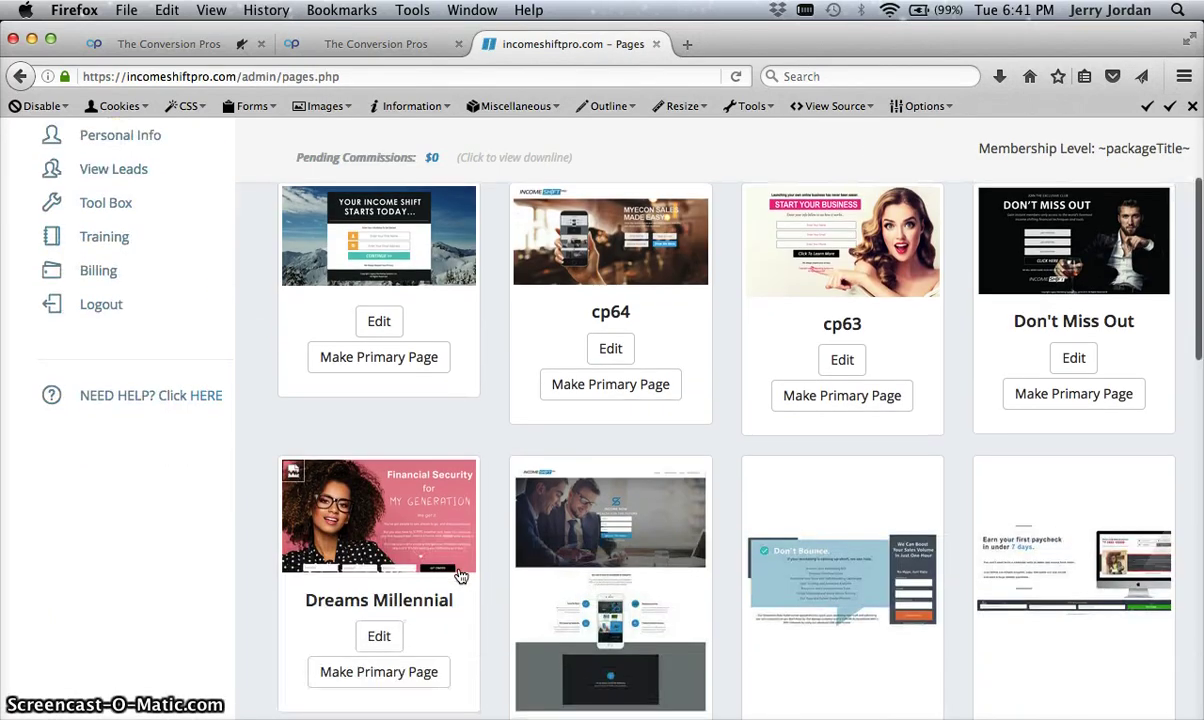
{"action": "scroll", "coordinate": [461, 576], "scroll_direction": "down", "scroll_amount": 5}
{"action": "scroll", "coordinate": [461, 576], "scroll_direction": "down", "scroll_amount": 2}
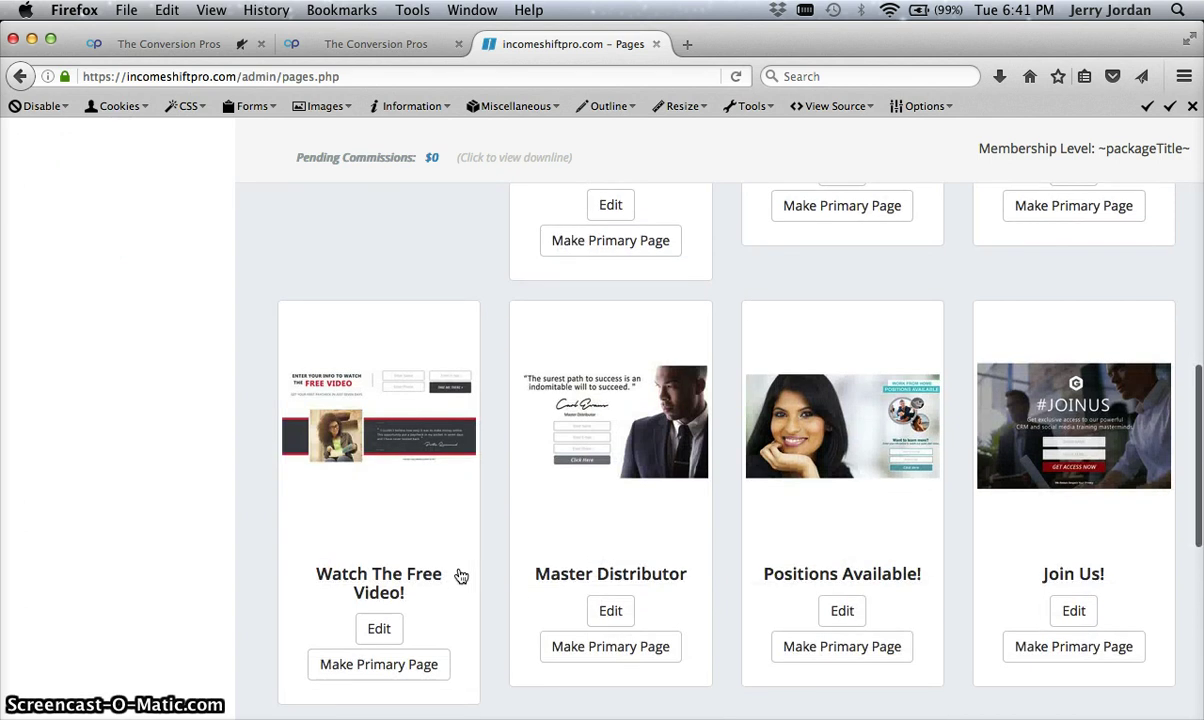
{"action": "scroll", "coordinate": [461, 576], "scroll_direction": "down", "scroll_amount": 5}
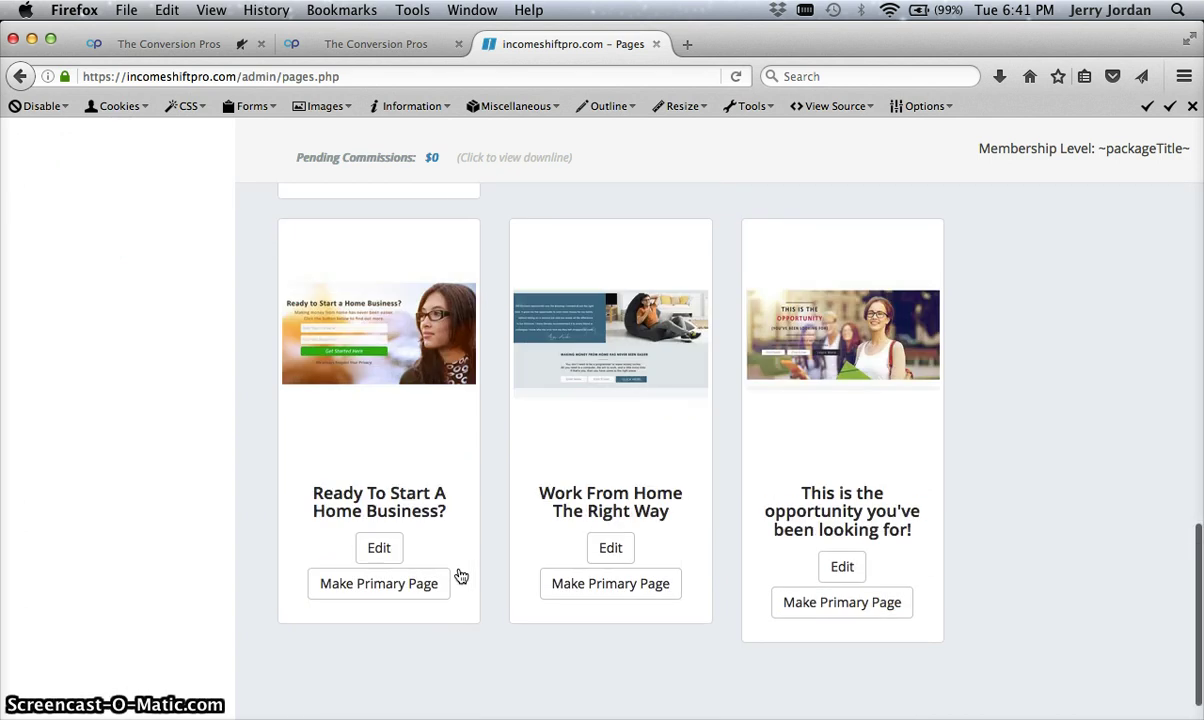
{"action": "scroll", "coordinate": [461, 576], "scroll_direction": "up", "scroll_amount": 15}
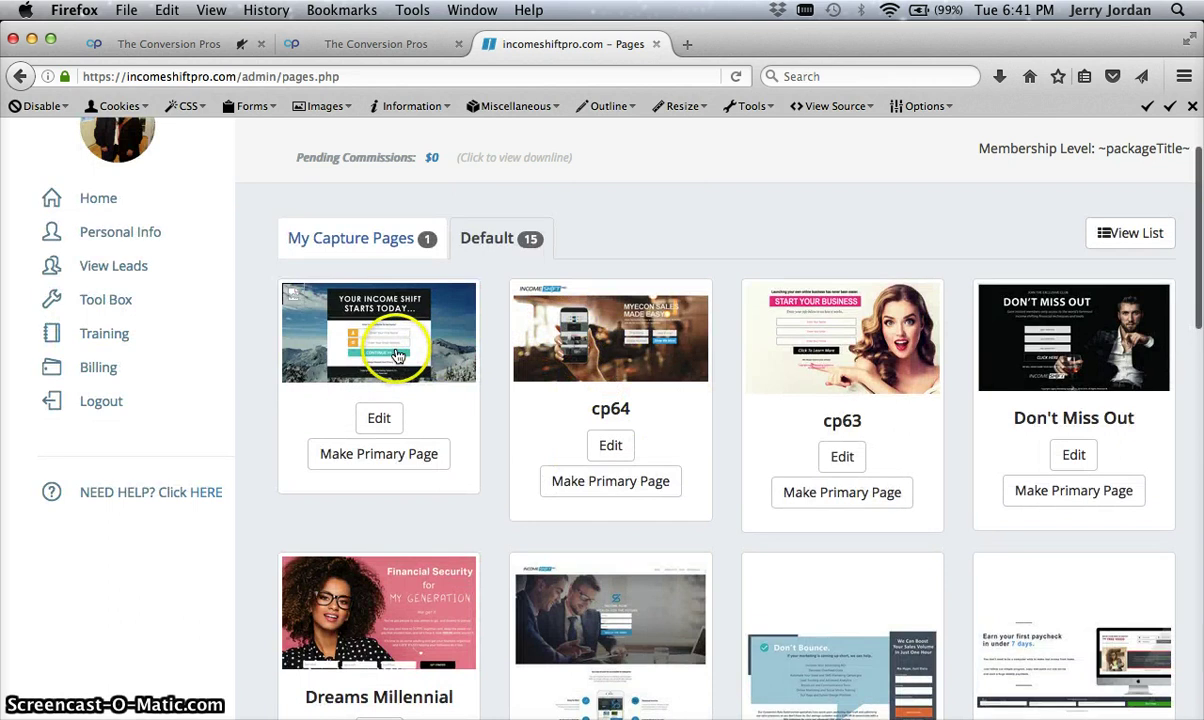
{"action": "left_click", "coordinate": [372, 457]}
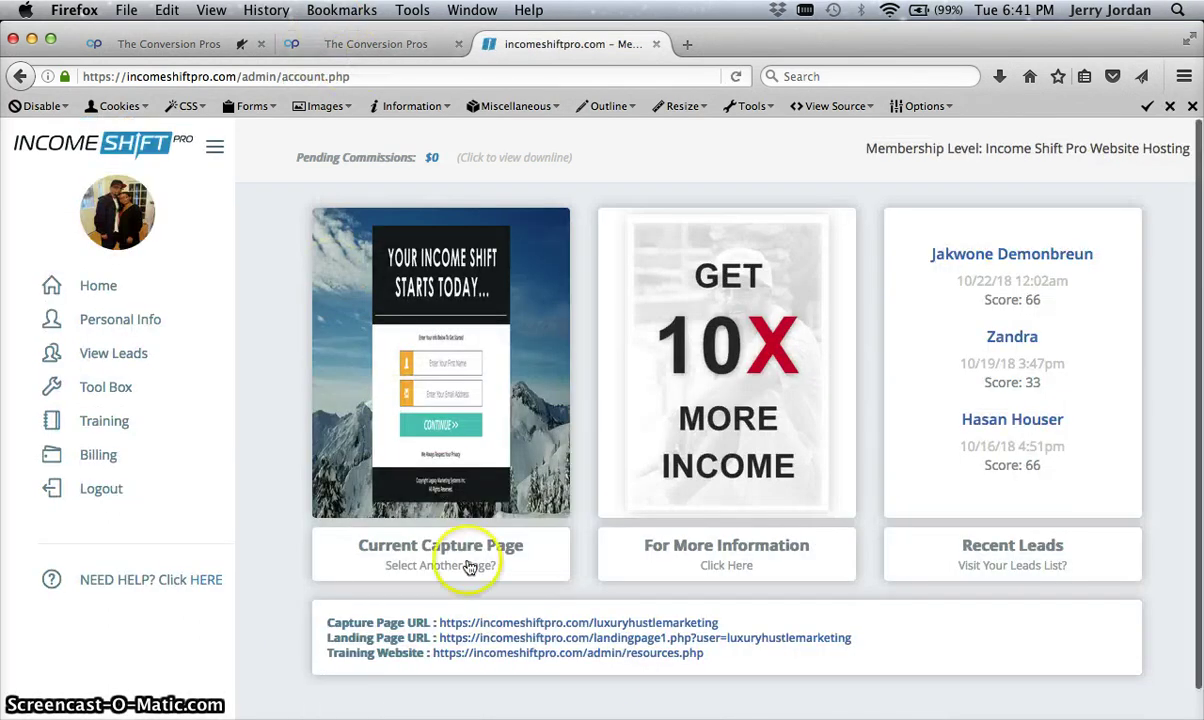
- Preview the live capture page in its own tab, then return to the dashboard tab
{"action": "left_click", "coordinate": [605, 622]}
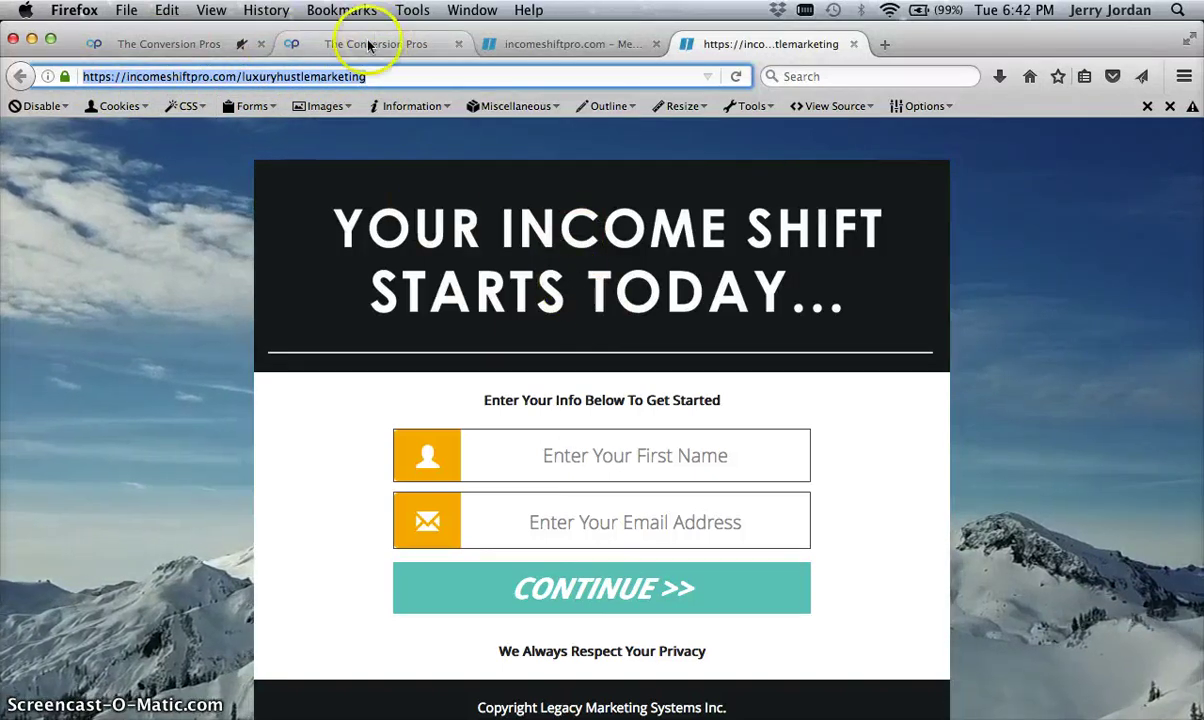
{"action": "left_click", "coordinate": [575, 44]}
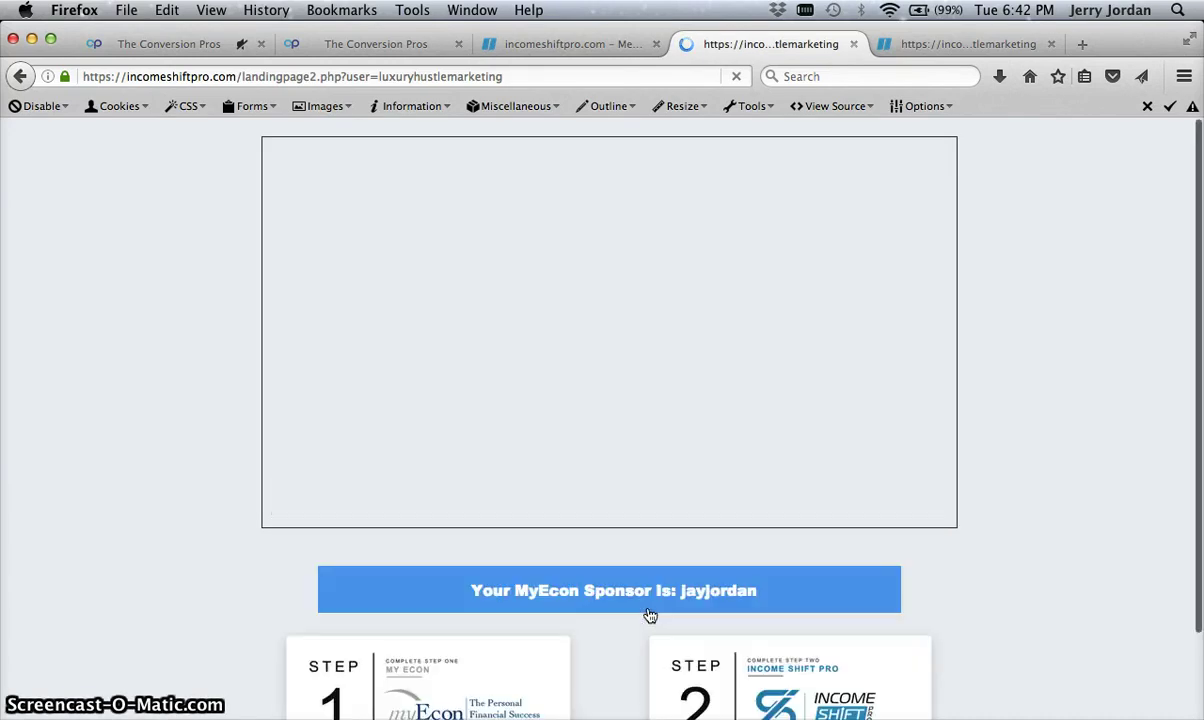
{"action": "scroll", "coordinate": [667, 457], "scroll_direction": "down", "scroll_amount": 2}
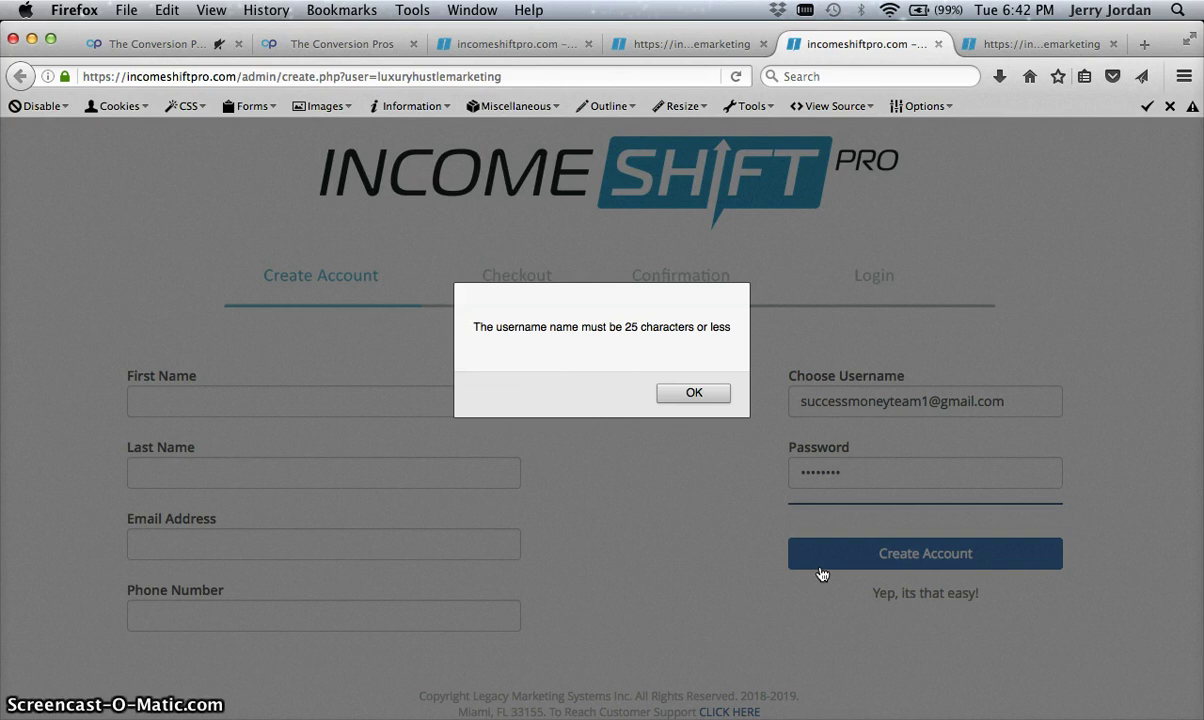
- Dismiss the username-length alert, close the account-creation tab, and start a blank tab
{"action": "left_click", "coordinate": [693, 393]}
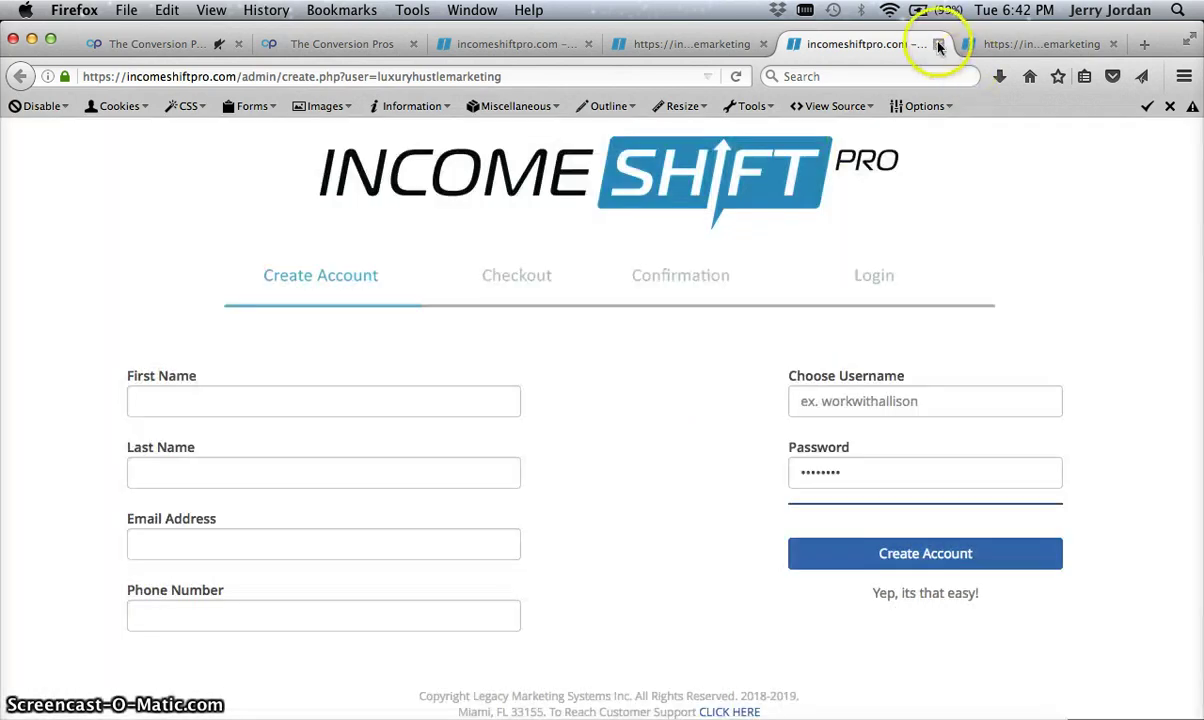
{"action": "left_click", "coordinate": [938, 44]}
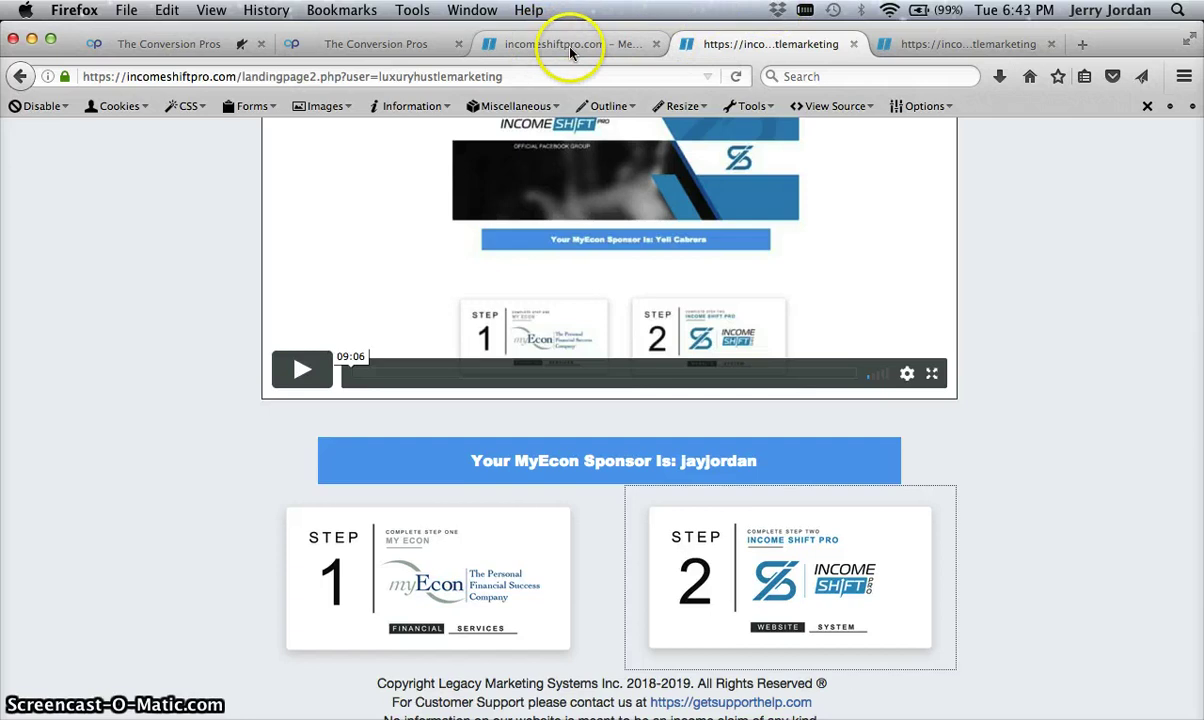
{"action": "left_click", "coordinate": [1082, 44]}
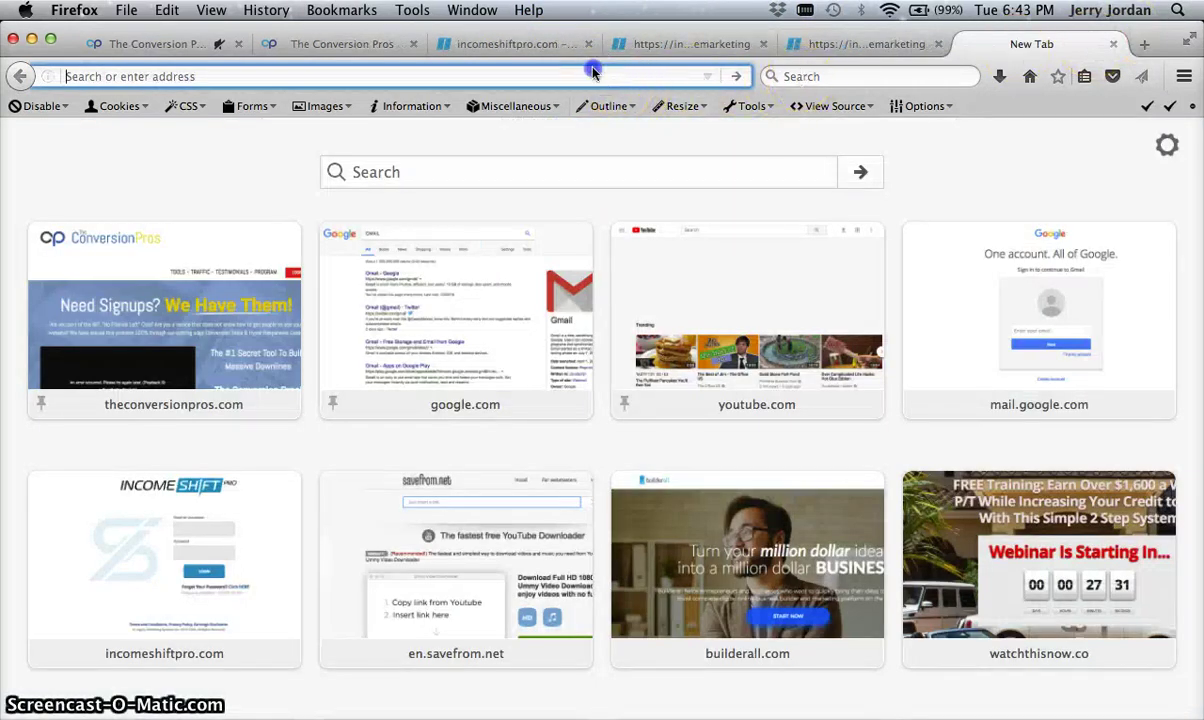
{"action": "type", "text": "UDU"}
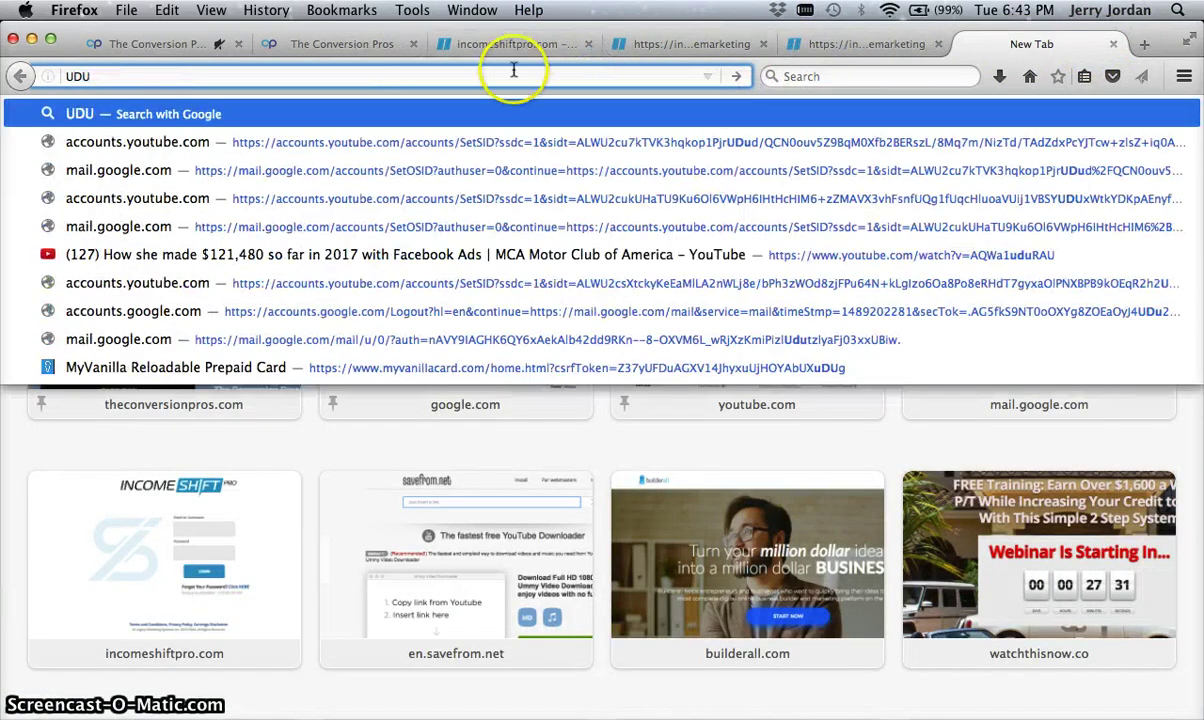
- Go to the Udimi Buy Solo Ads site and open its login page
{"action": "key", "text": "BackSpace"}
{"action": "type", "text": "I"}
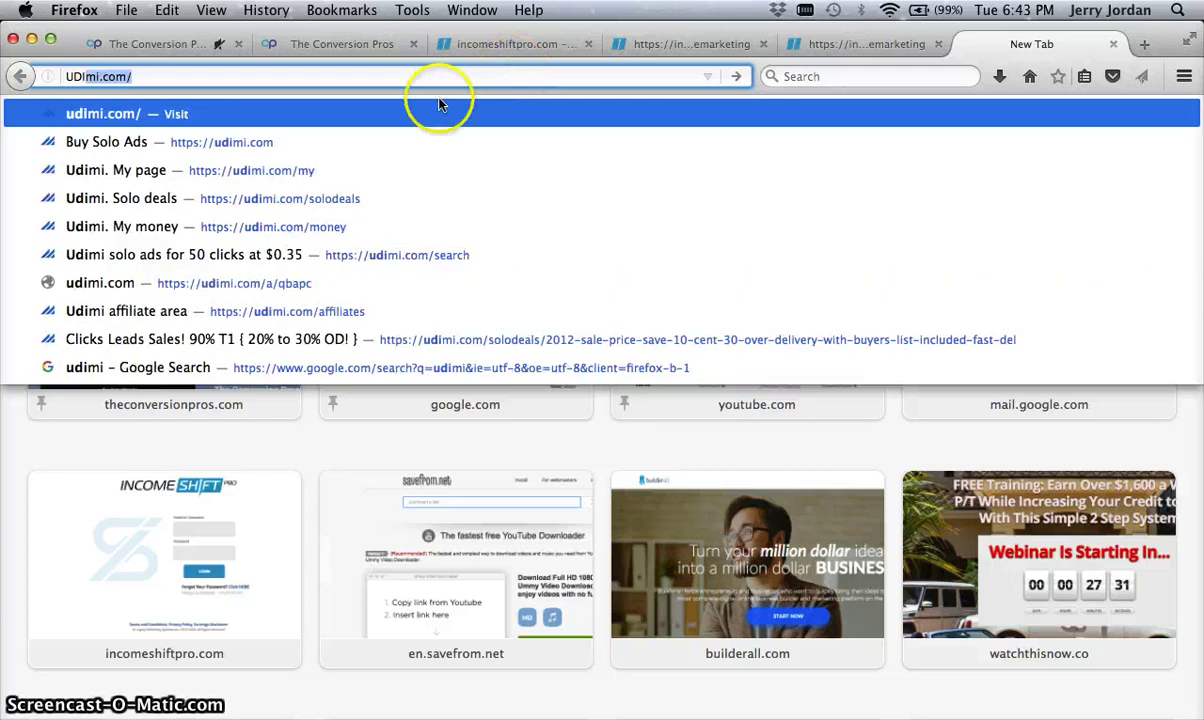
{"action": "left_click", "coordinate": [309, 142]}
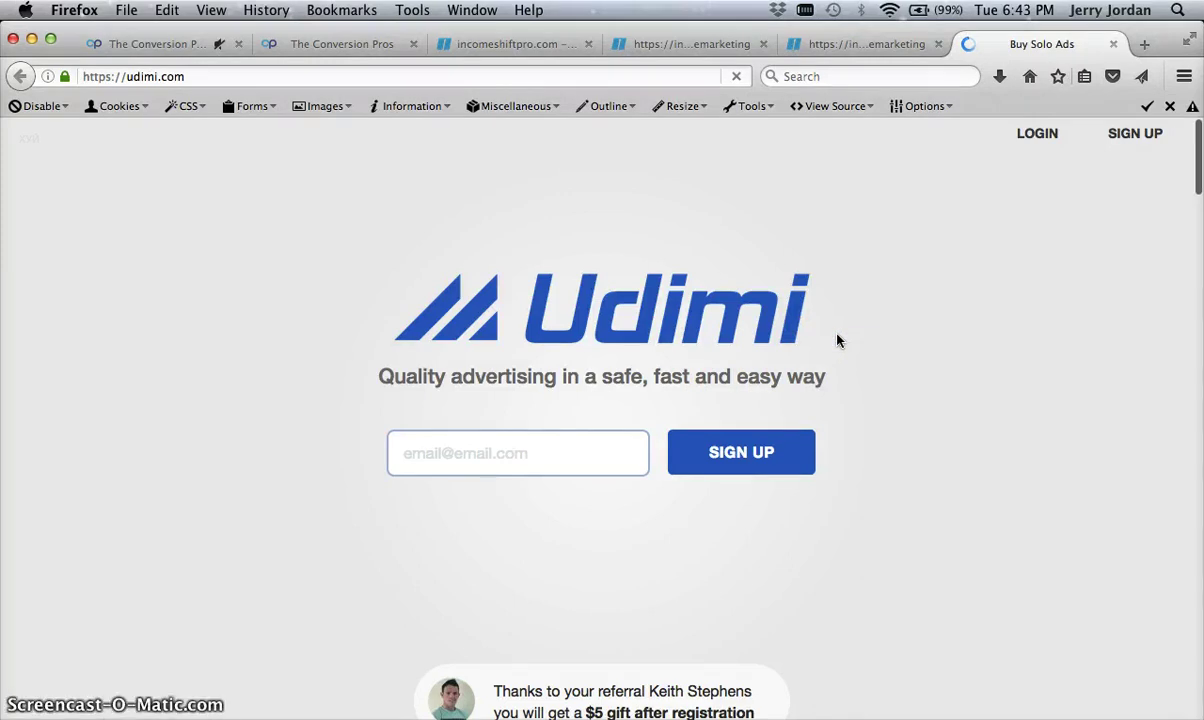
{"action": "scroll", "coordinate": [838, 341], "scroll_direction": "down", "scroll_amount": 5}
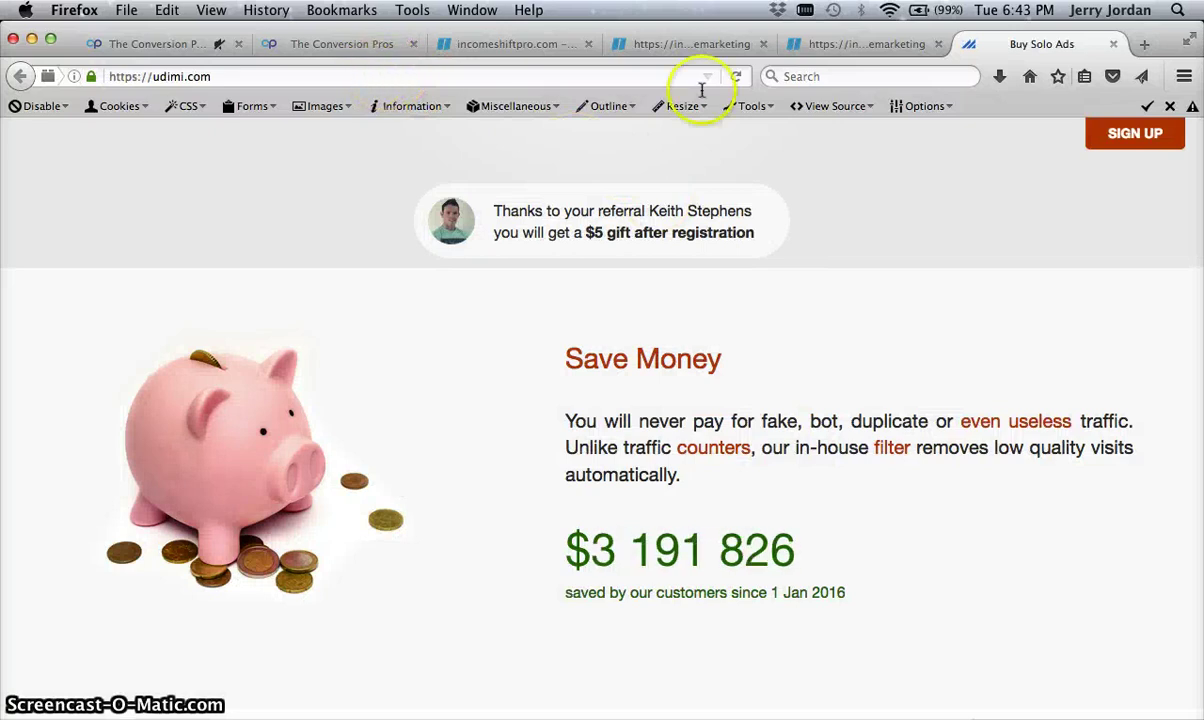
{"action": "scroll", "coordinate": [885, 250], "scroll_direction": "up", "scroll_amount": 5}
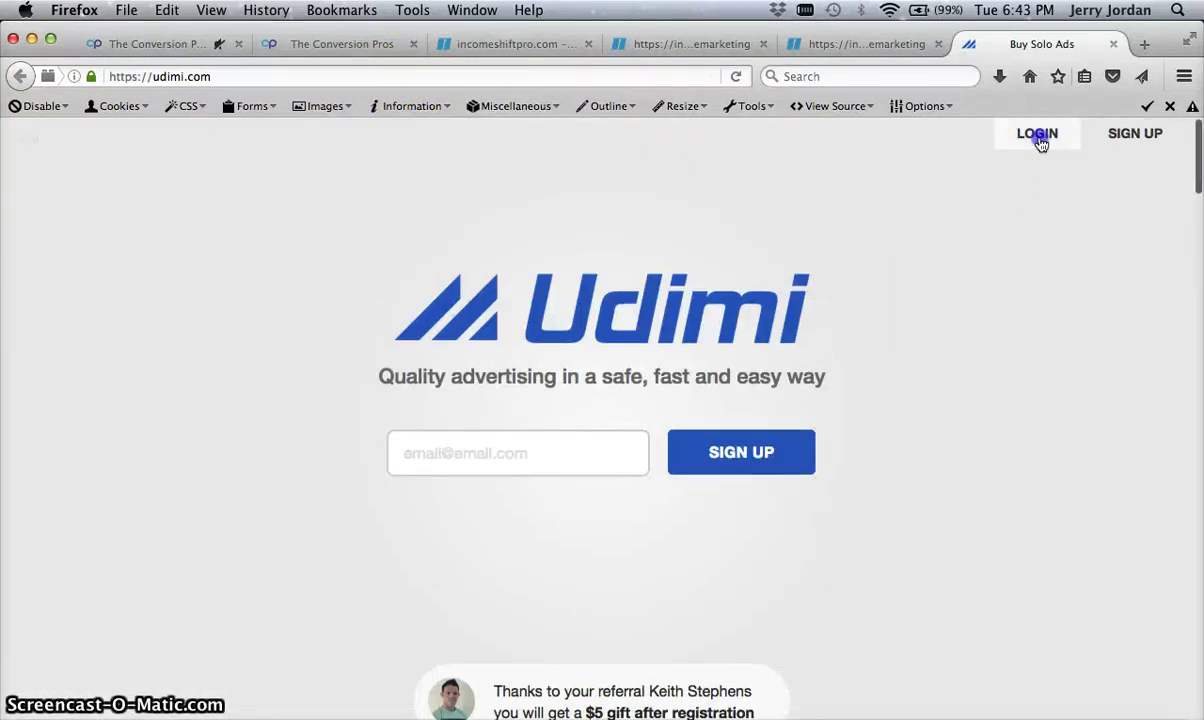
{"action": "left_click", "coordinate": [1040, 140]}
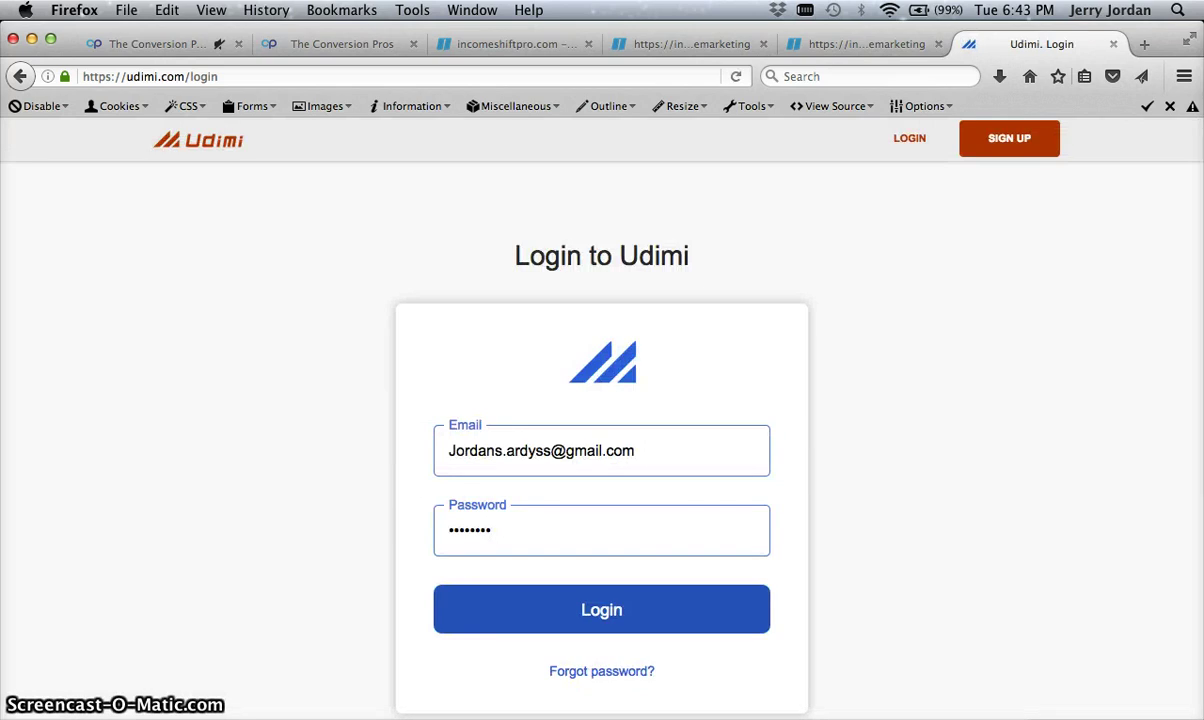
{"action": "scroll", "coordinate": [731, 285], "scroll_direction": "down", "scroll_amount": 5}
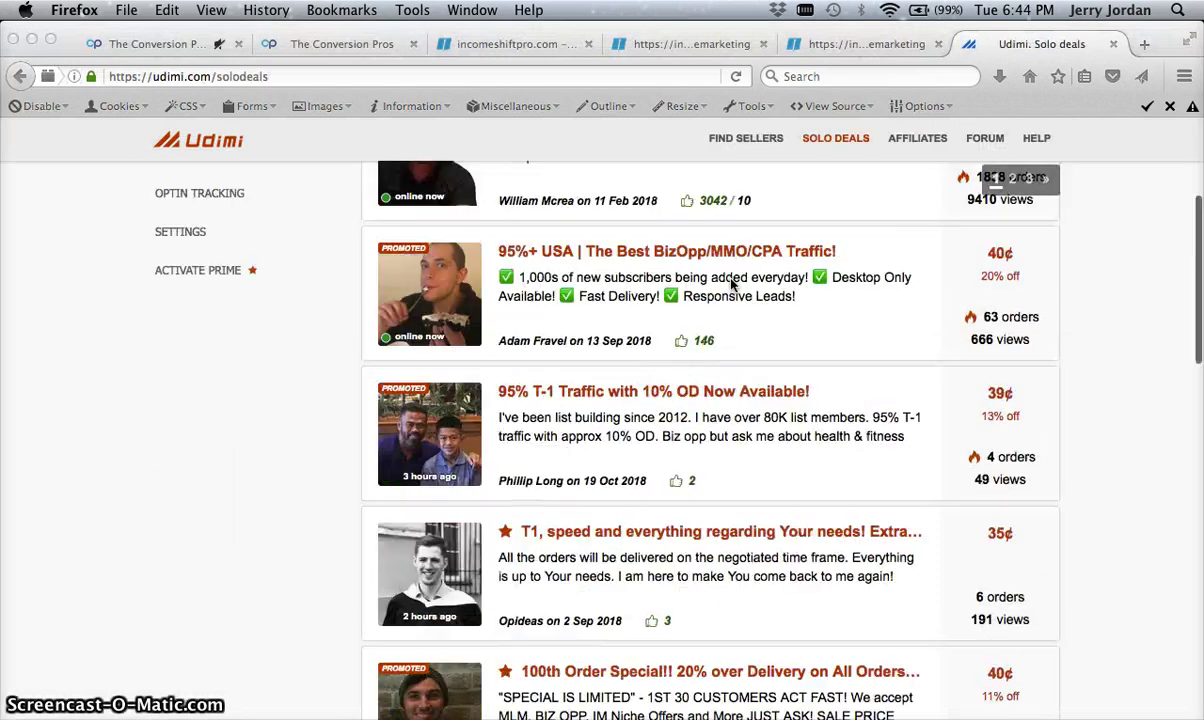
{"action": "scroll", "coordinate": [731, 285], "scroll_direction": "down", "scroll_amount": 4}
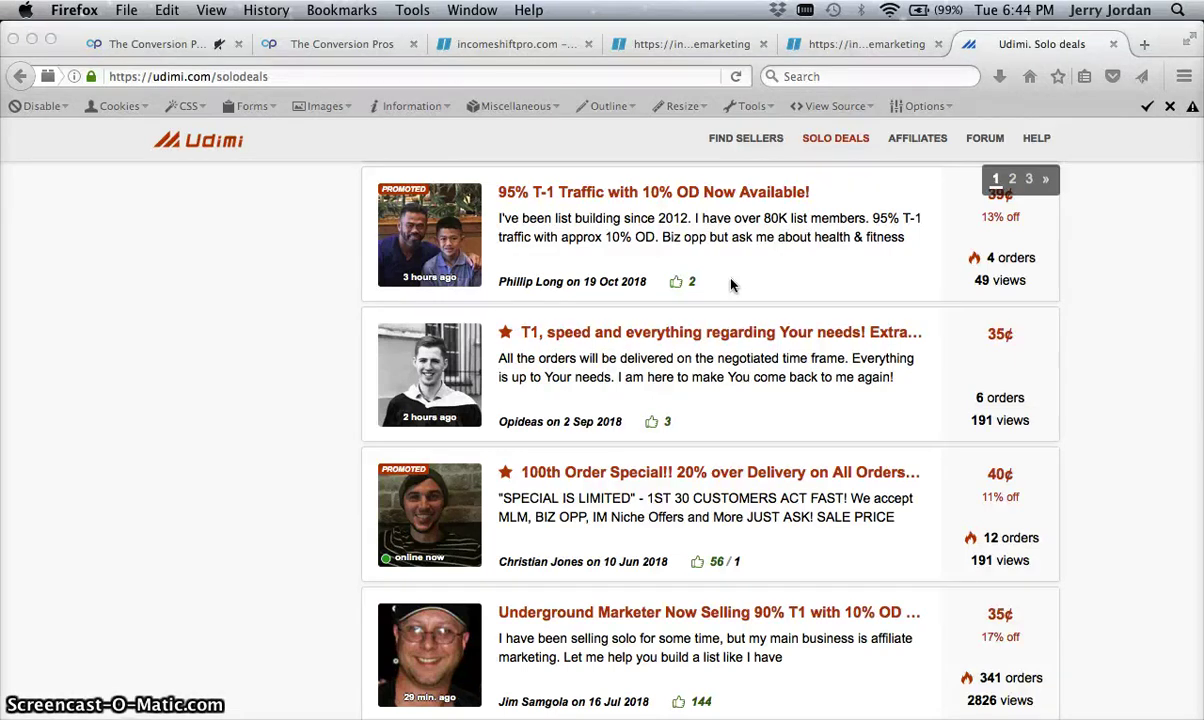
{"action": "scroll", "coordinate": [730, 285], "scroll_direction": "up", "scroll_amount": 3}
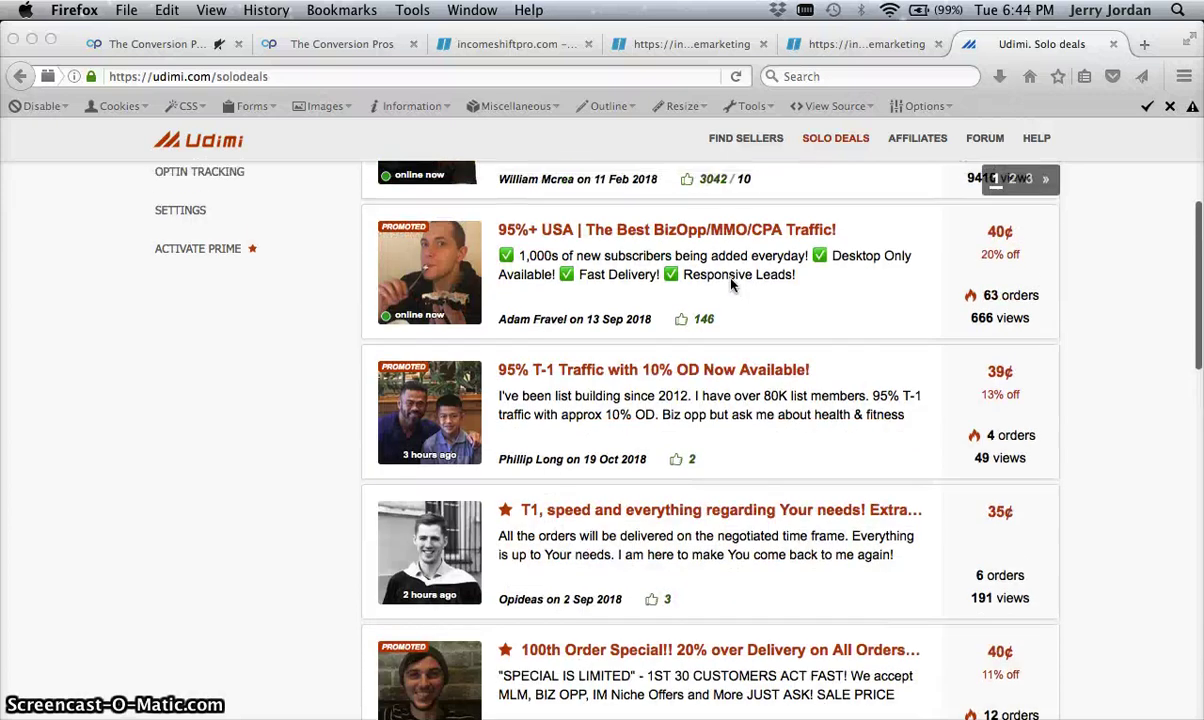
{"action": "scroll", "coordinate": [730, 270], "scroll_direction": "up", "scroll_amount": 3}
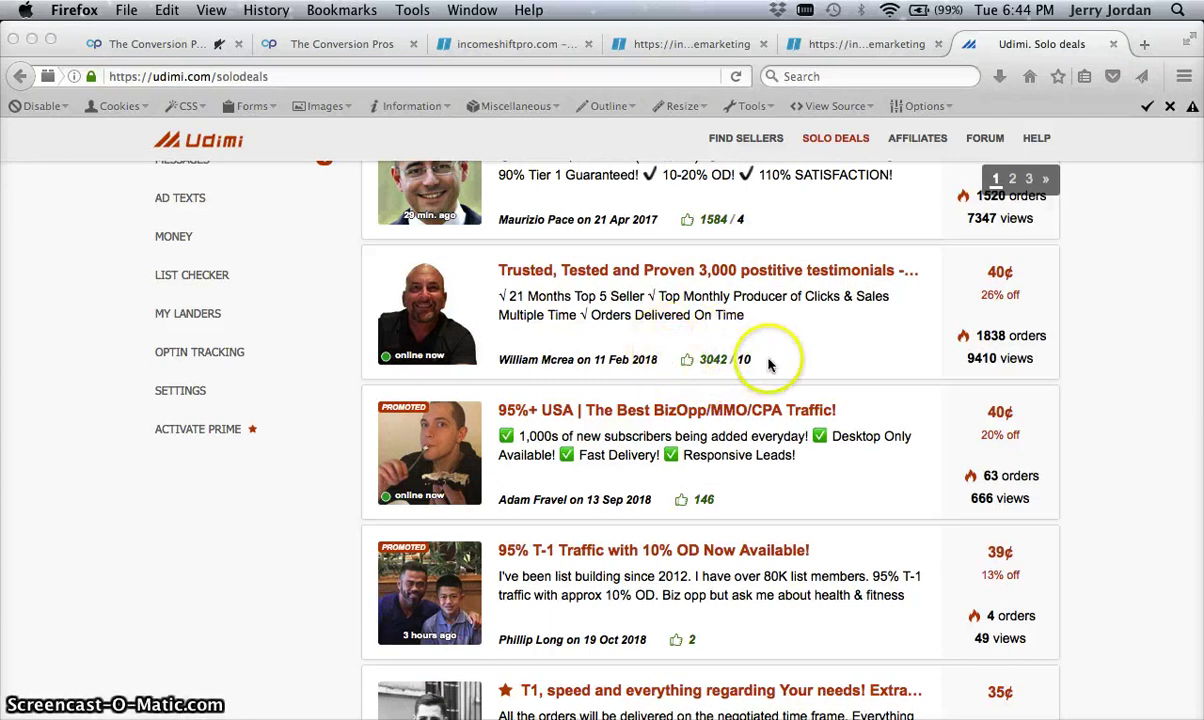
- Open William Mcrea's 40¢ 'Trusted, Tested and Proven' deal with 1838 orders
{"action": "left_click", "coordinate": [622, 272]}
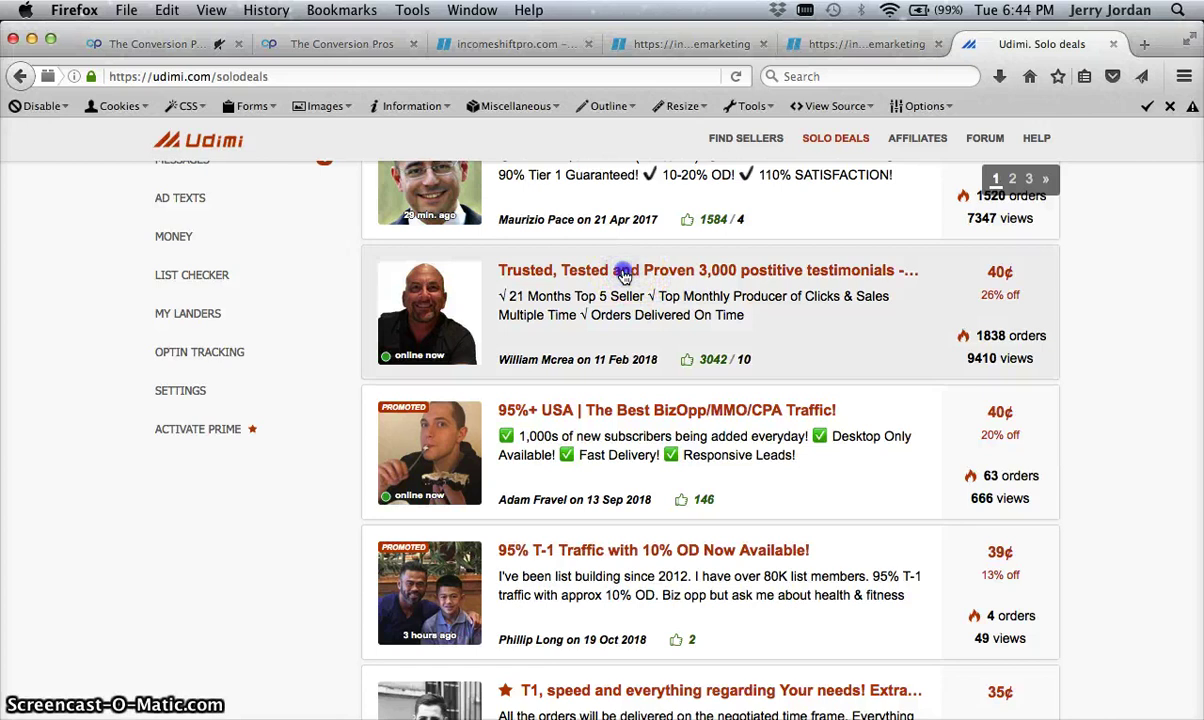
{"action": "scroll", "coordinate": [624, 277], "scroll_direction": "down", "scroll_amount": 5}
{"action": "scroll", "coordinate": [624, 277], "scroll_direction": "down", "scroll_amount": 10}
{"action": "scroll", "coordinate": [624, 277], "scroll_direction": "down", "scroll_amount": 10}
{"action": "scroll", "coordinate": [624, 277], "scroll_direction": "down", "scroll_amount": 5}
{"action": "scroll", "coordinate": [624, 277], "scroll_direction": "up", "scroll_amount": 5}
{"action": "scroll", "coordinate": [624, 277], "scroll_direction": "up", "scroll_amount": 1}
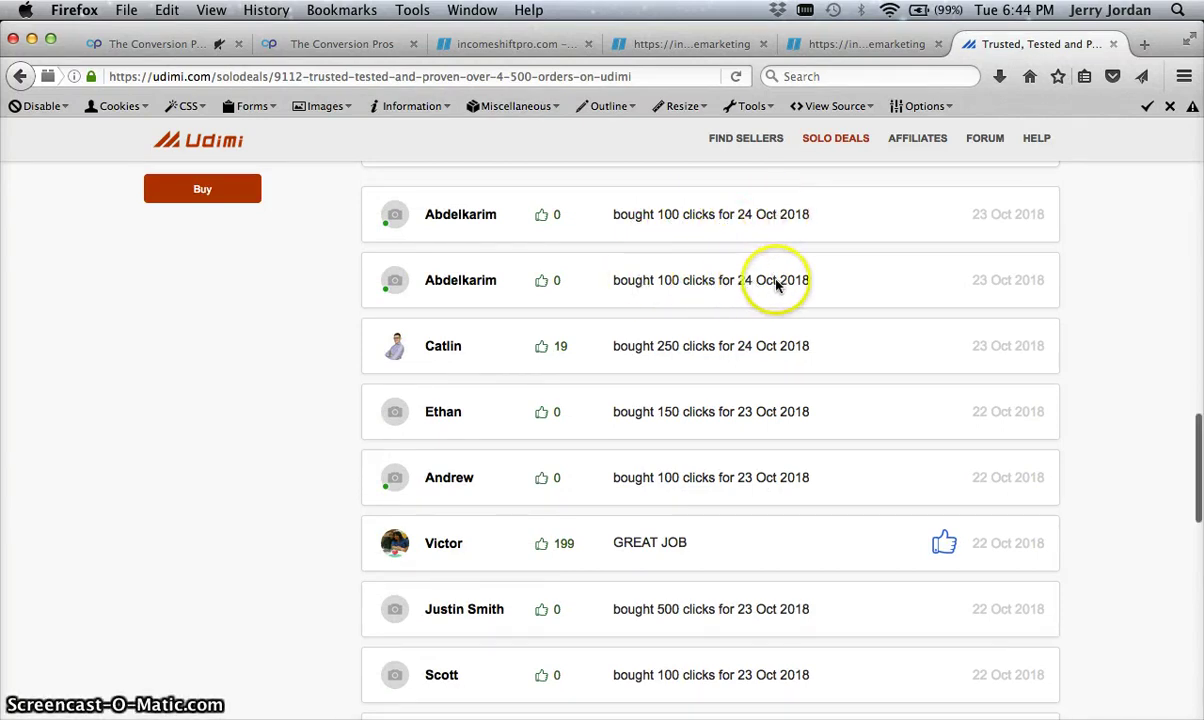
{"action": "scroll", "coordinate": [776, 284], "scroll_direction": "down", "scroll_amount": 2}
{"action": "scroll", "coordinate": [776, 284], "scroll_direction": "down", "scroll_amount": 3}
{"action": "scroll", "coordinate": [776, 284], "scroll_direction": "down", "scroll_amount": 5}
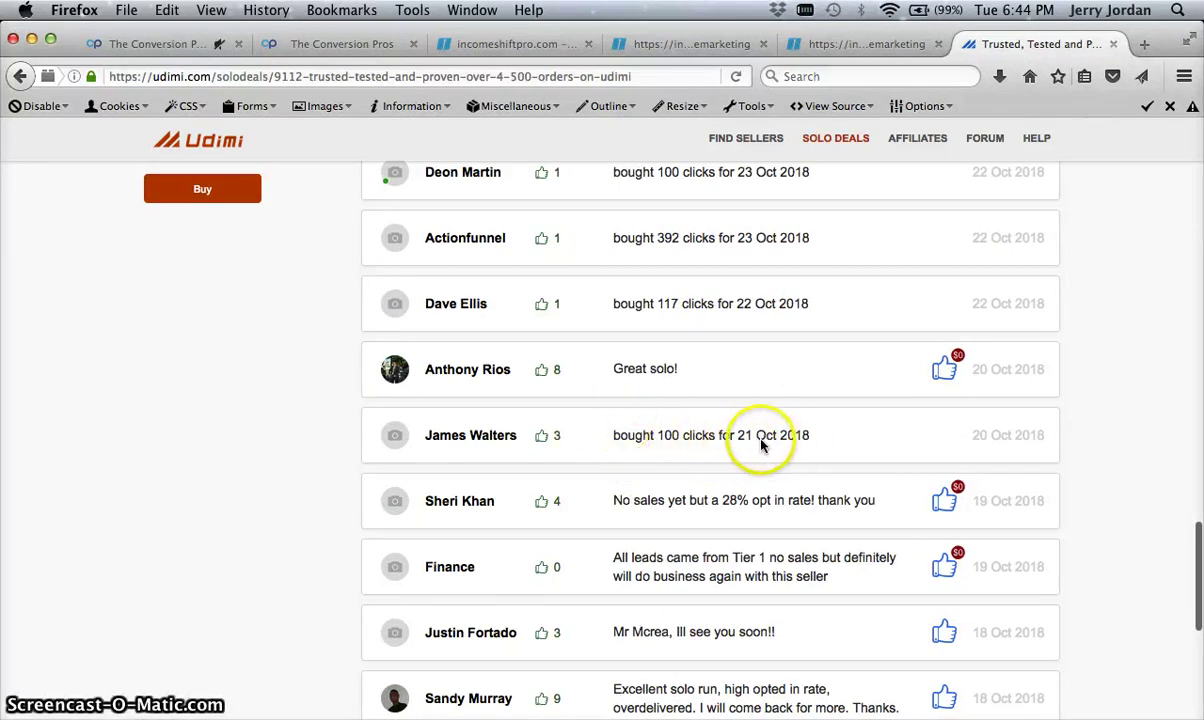
{"action": "scroll", "coordinate": [740, 396], "scroll_direction": "up", "scroll_amount": 3}
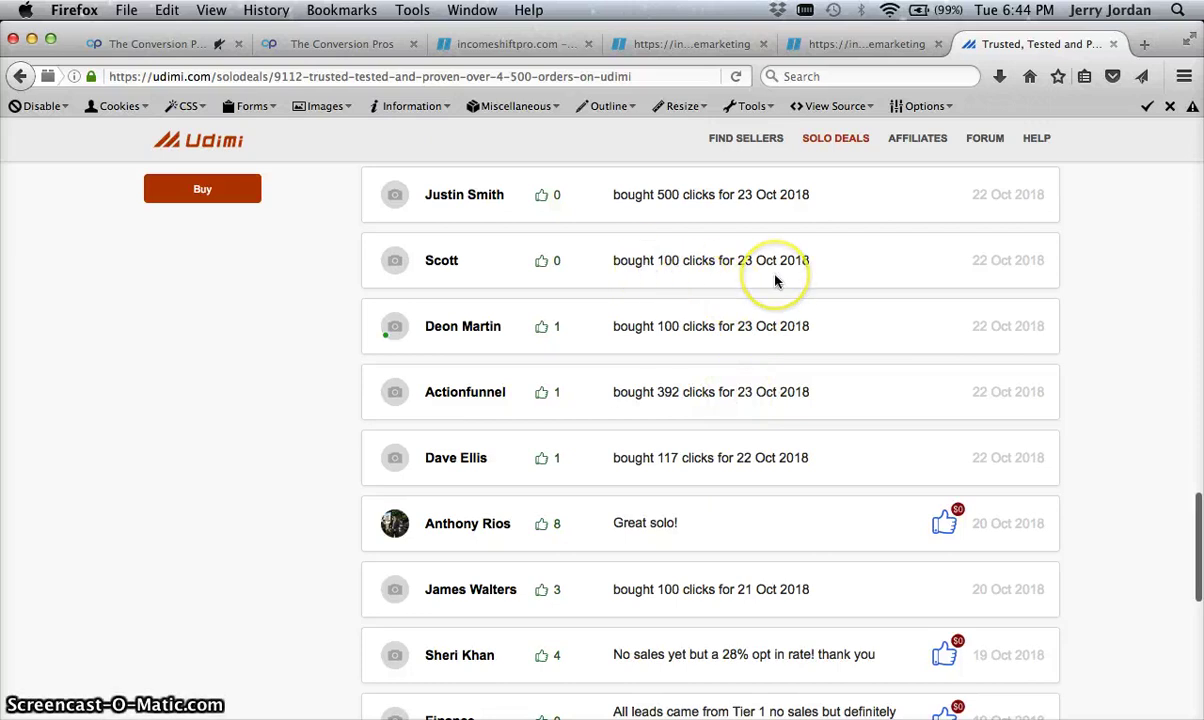
{"action": "scroll", "coordinate": [776, 280], "scroll_direction": "down", "scroll_amount": 10}
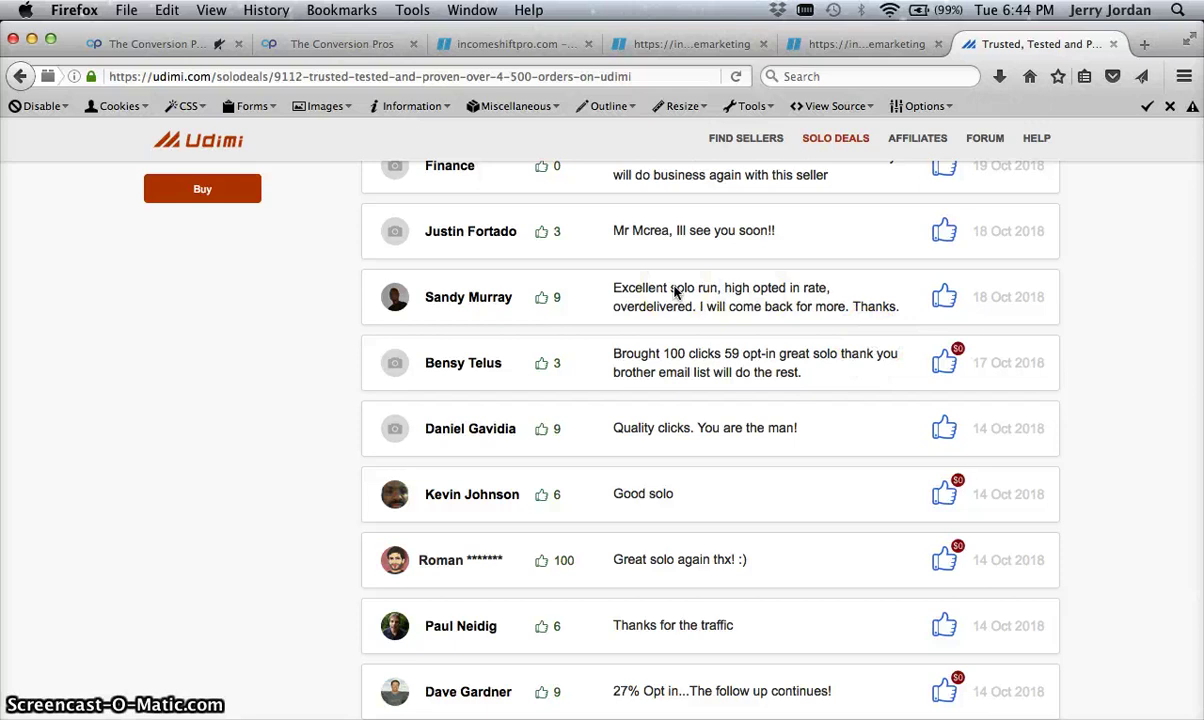
{"action": "scroll", "coordinate": [676, 290], "scroll_direction": "down", "scroll_amount": 3}
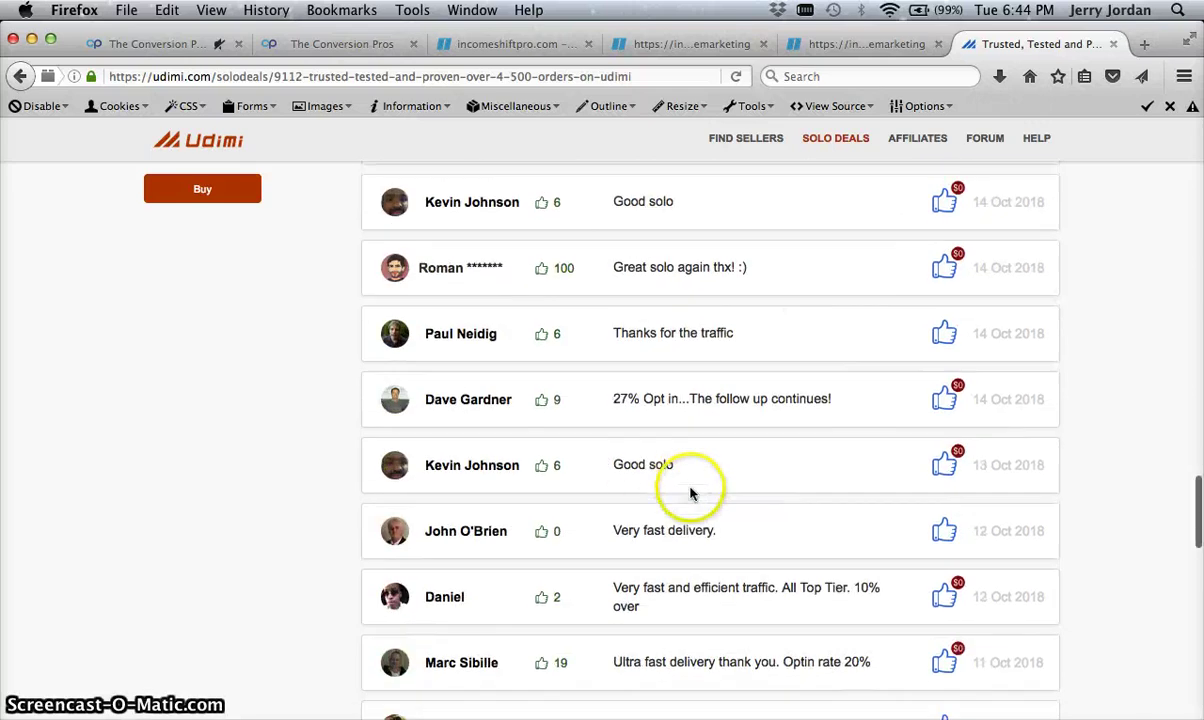
{"action": "scroll", "coordinate": [685, 457], "scroll_direction": "down", "scroll_amount": 1}
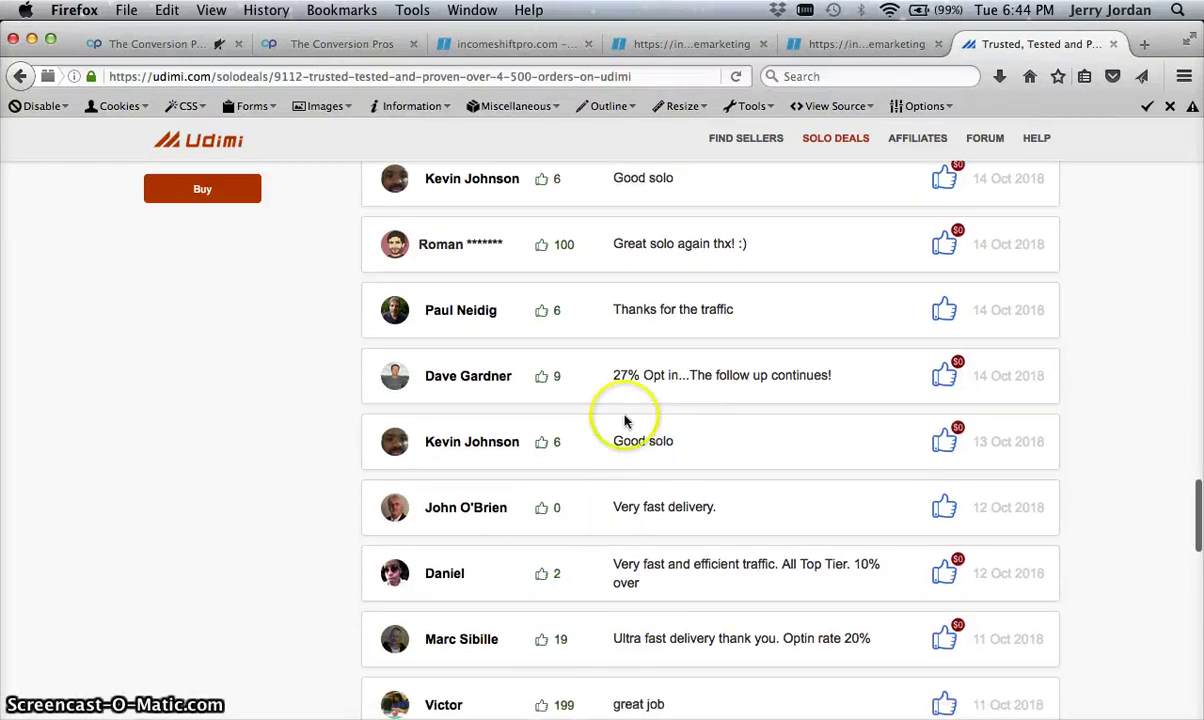
{"action": "scroll", "coordinate": [620, 480], "scroll_direction": "up", "scroll_amount": 3}
{"action": "scroll", "coordinate": [625, 421], "scroll_direction": "up", "scroll_amount": 10}
{"action": "scroll", "coordinate": [625, 421], "scroll_direction": "up", "scroll_amount": 2}
{"action": "scroll", "coordinate": [625, 421], "scroll_direction": "up", "scroll_amount": 10}
{"action": "scroll", "coordinate": [625, 437], "scroll_direction": "down", "scroll_amount": 2}
{"action": "scroll", "coordinate": [625, 437], "scroll_direction": "down", "scroll_amount": 5}
{"action": "scroll", "coordinate": [625, 437], "scroll_direction": "down", "scroll_amount": 3}
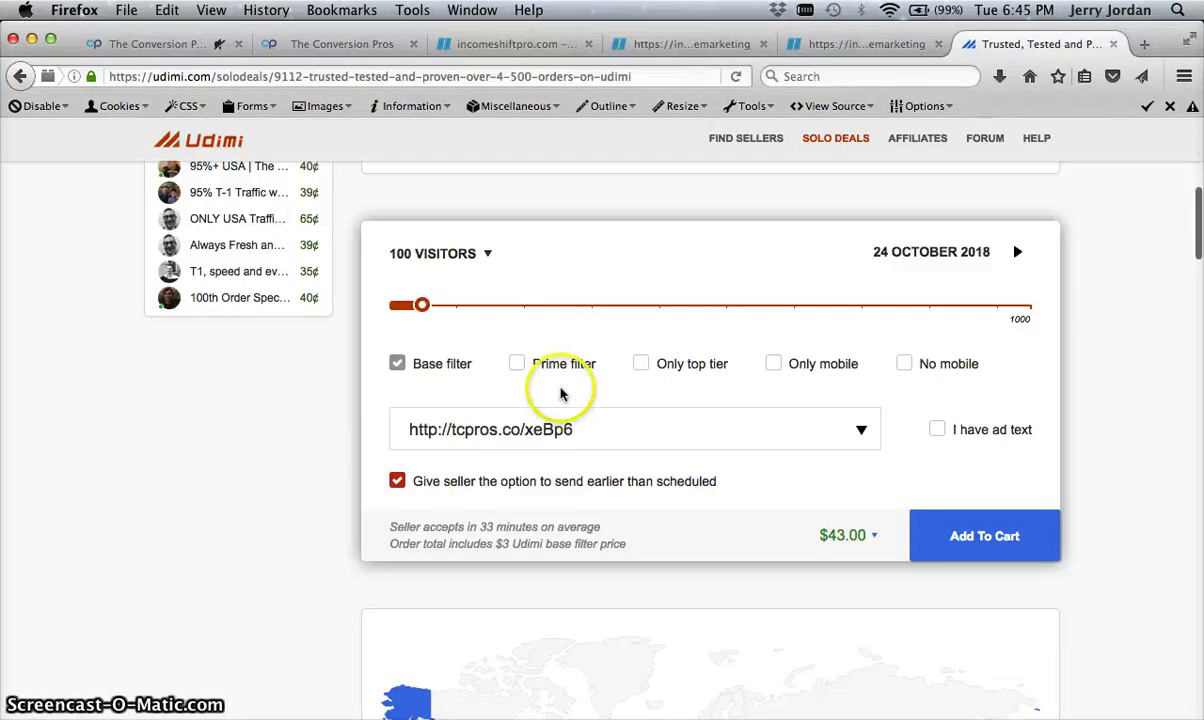
{"action": "mouse_move", "coordinate": [517, 364]}
{"action": "mouse_move", "coordinate": [682, 364]}
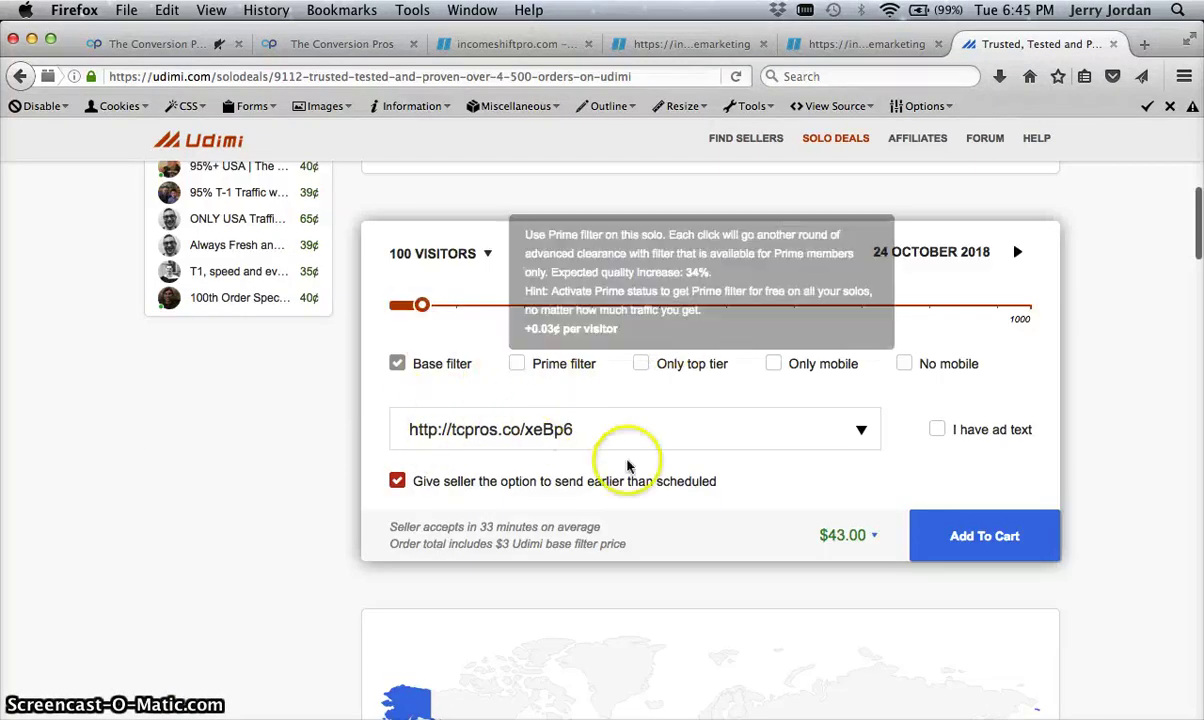
{"action": "left_click", "coordinate": [642, 365]}
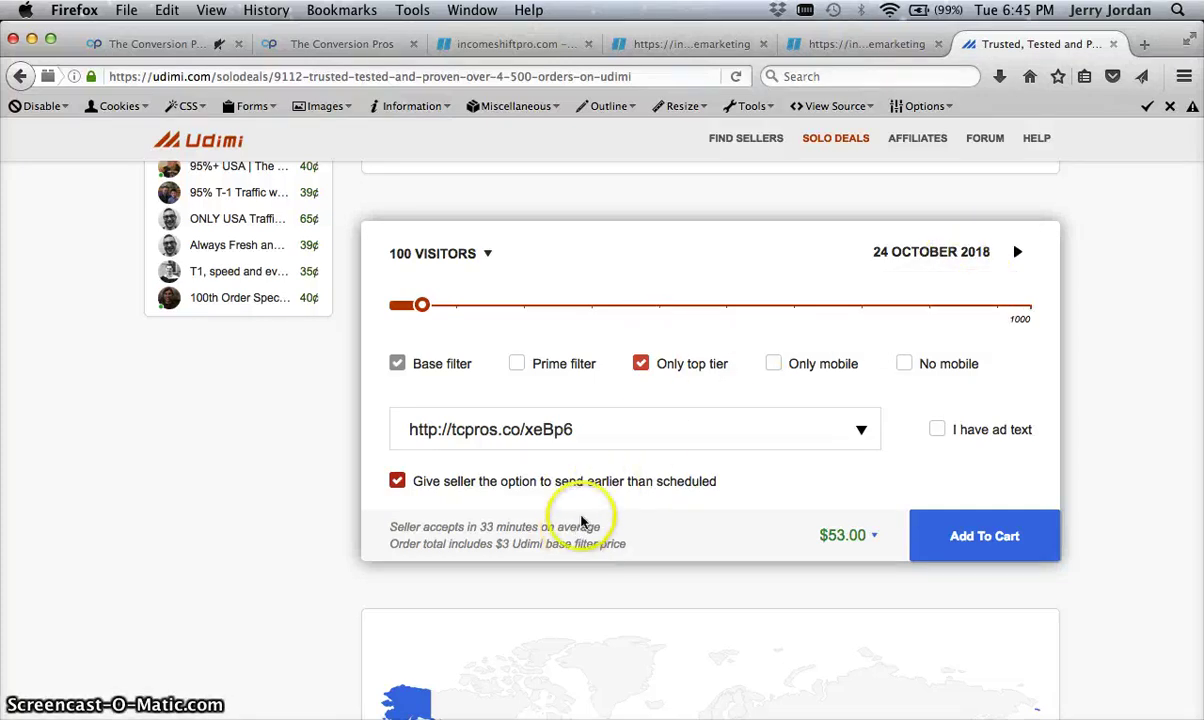
{"action": "scroll", "coordinate": [580, 520], "scroll_direction": "up", "scroll_amount": 4}
{"action": "scroll", "coordinate": [560, 500], "scroll_direction": "up", "scroll_amount": 3}
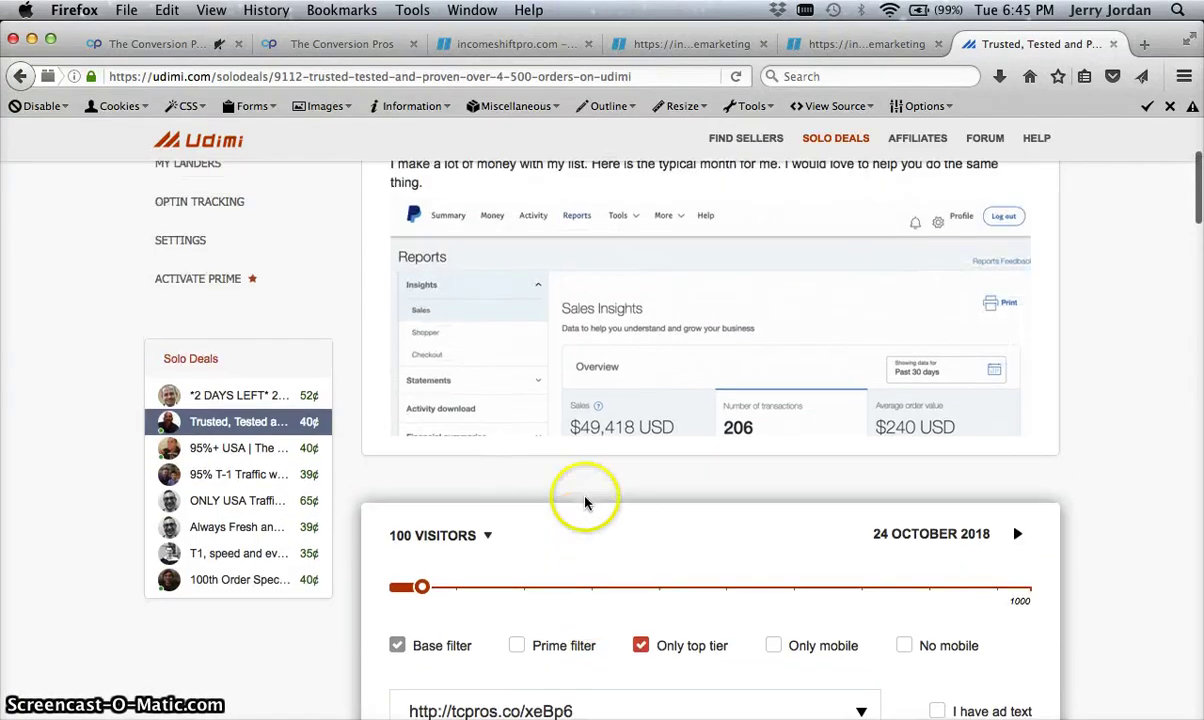
{"action": "scroll", "coordinate": [790, 400], "scroll_direction": "down", "scroll_amount": 2}
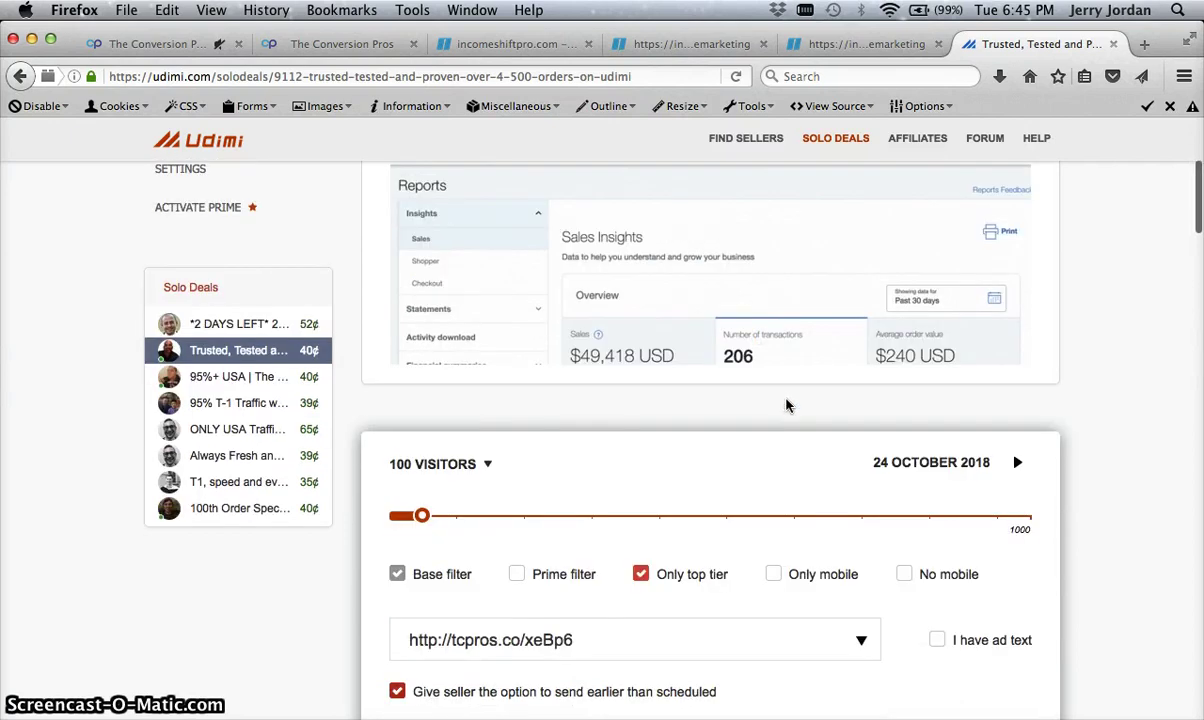
{"action": "scroll", "coordinate": [787, 405], "scroll_direction": "down", "scroll_amount": 4}
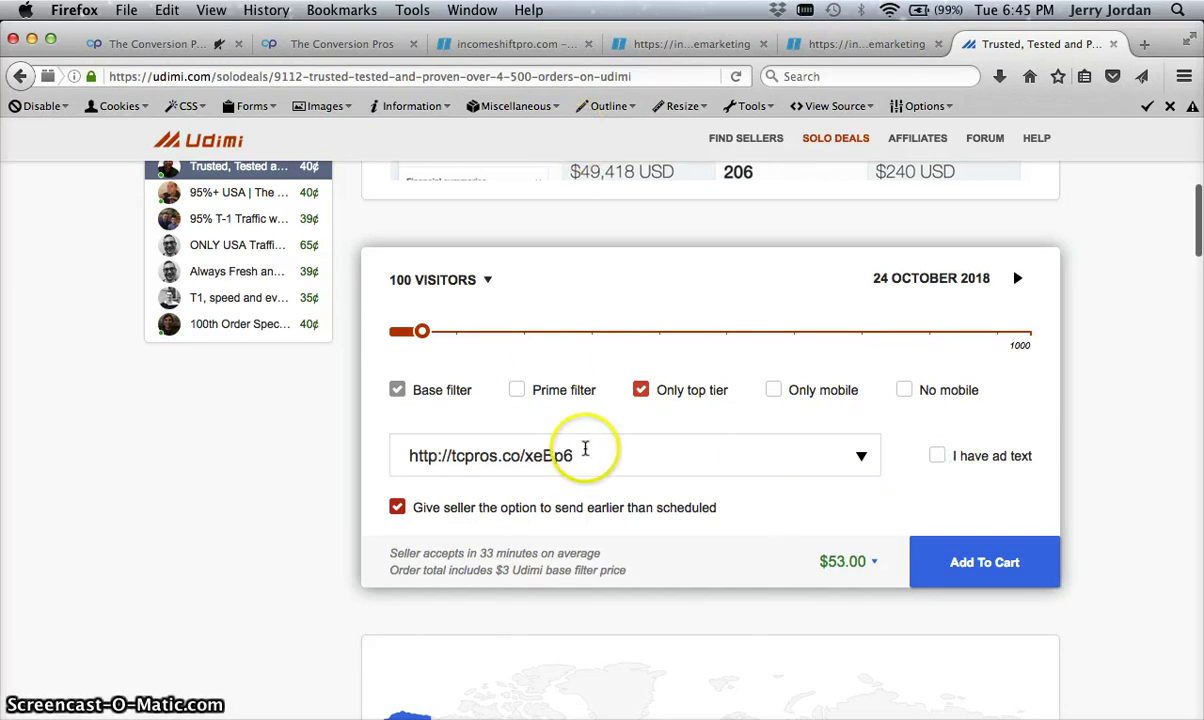
{"action": "left_click_drag", "start_coordinate": [574, 455], "coordinate": [332, 447]}
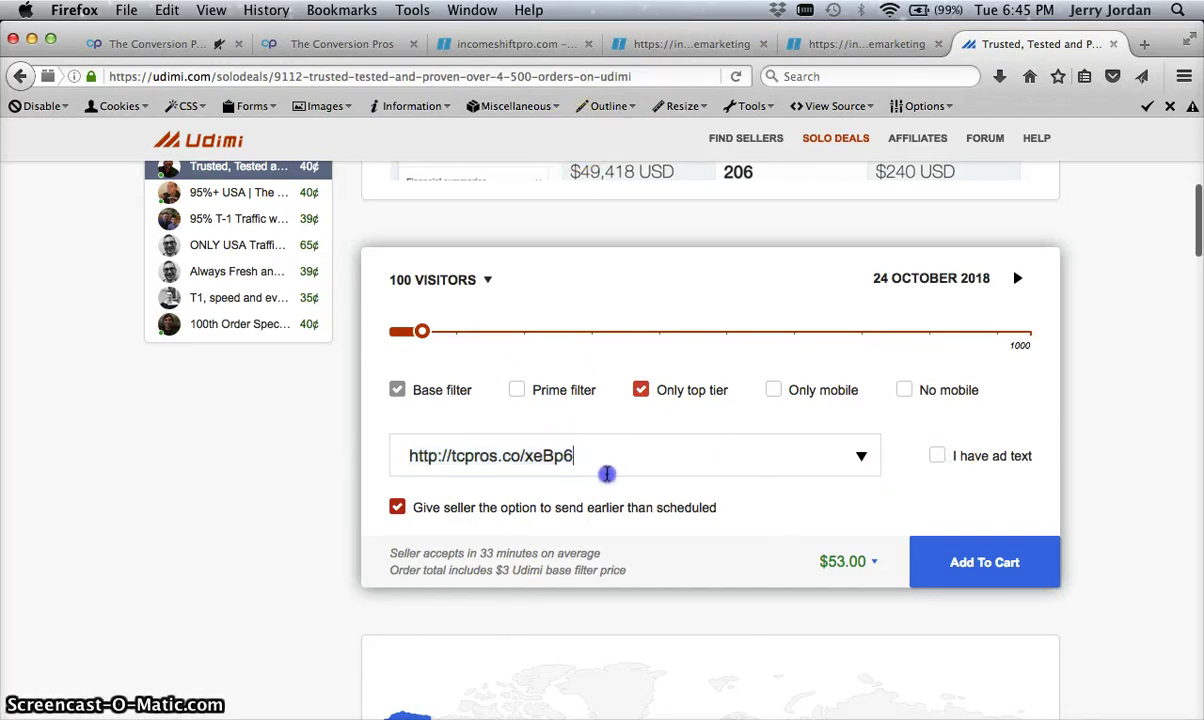
{"action": "left_click_drag", "start_coordinate": [572, 455], "coordinate": [406, 456]}
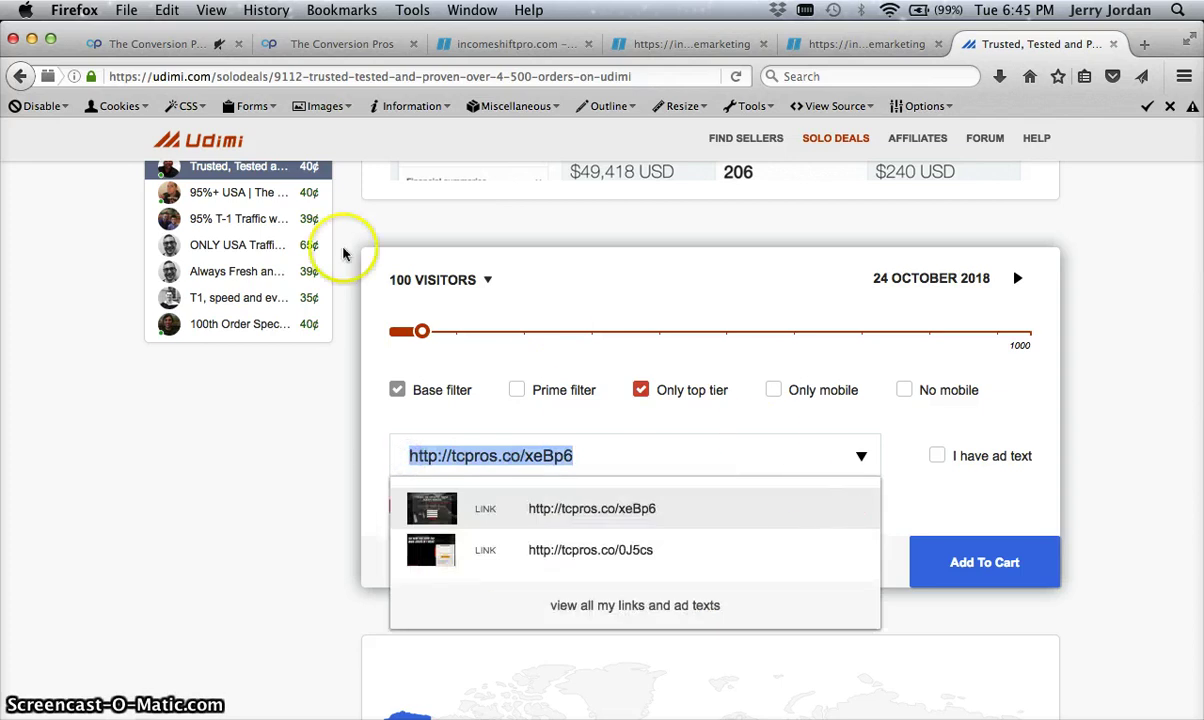
{"action": "left_click", "coordinate": [395, 332]}
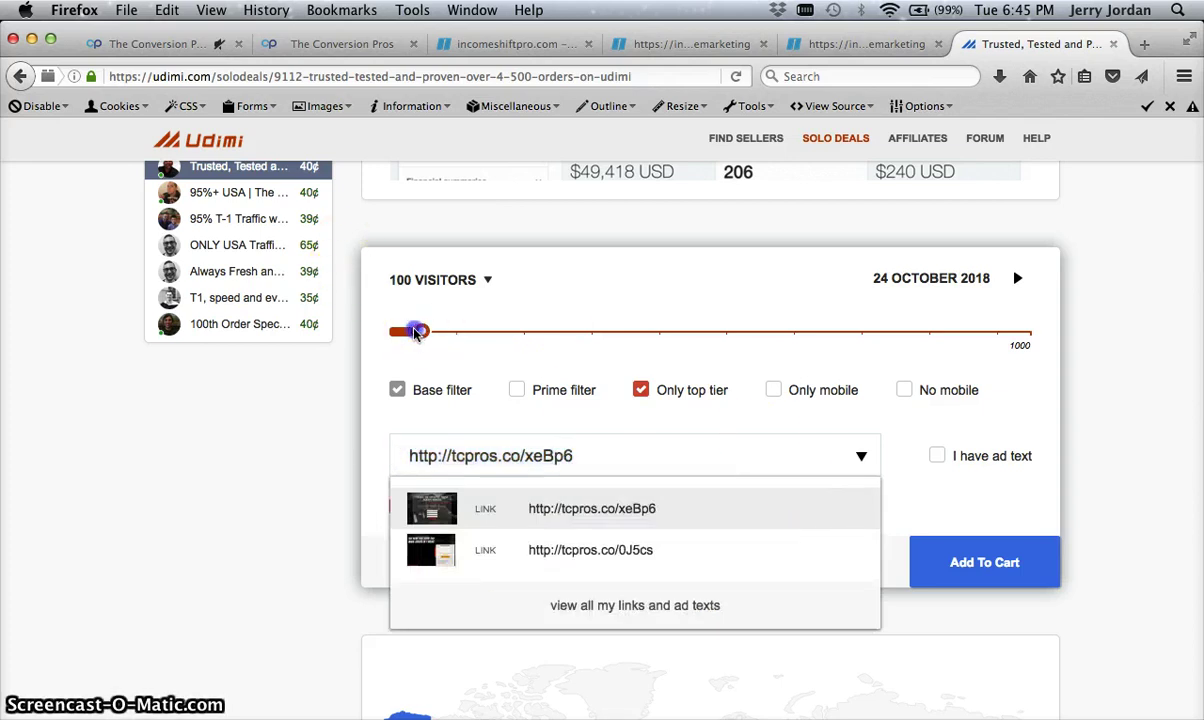
{"action": "left_click", "coordinate": [432, 337]}
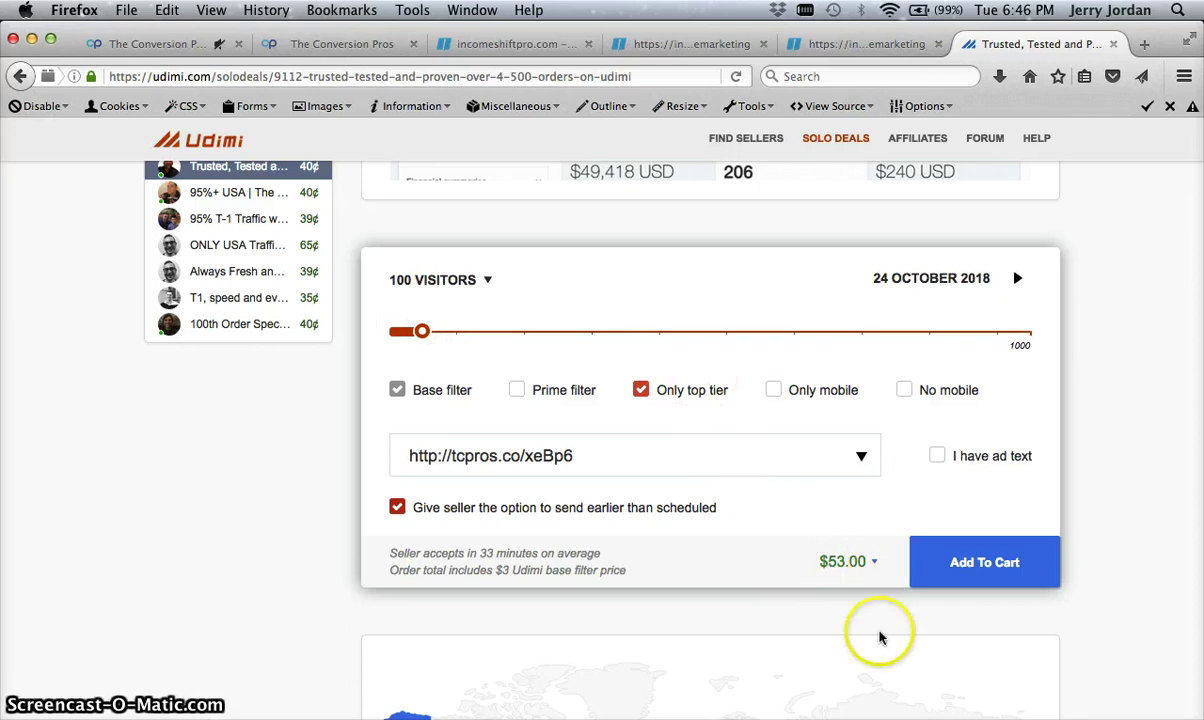
{"action": "left_click_drag", "start_coordinate": [421, 332], "coordinate": [498, 337]}
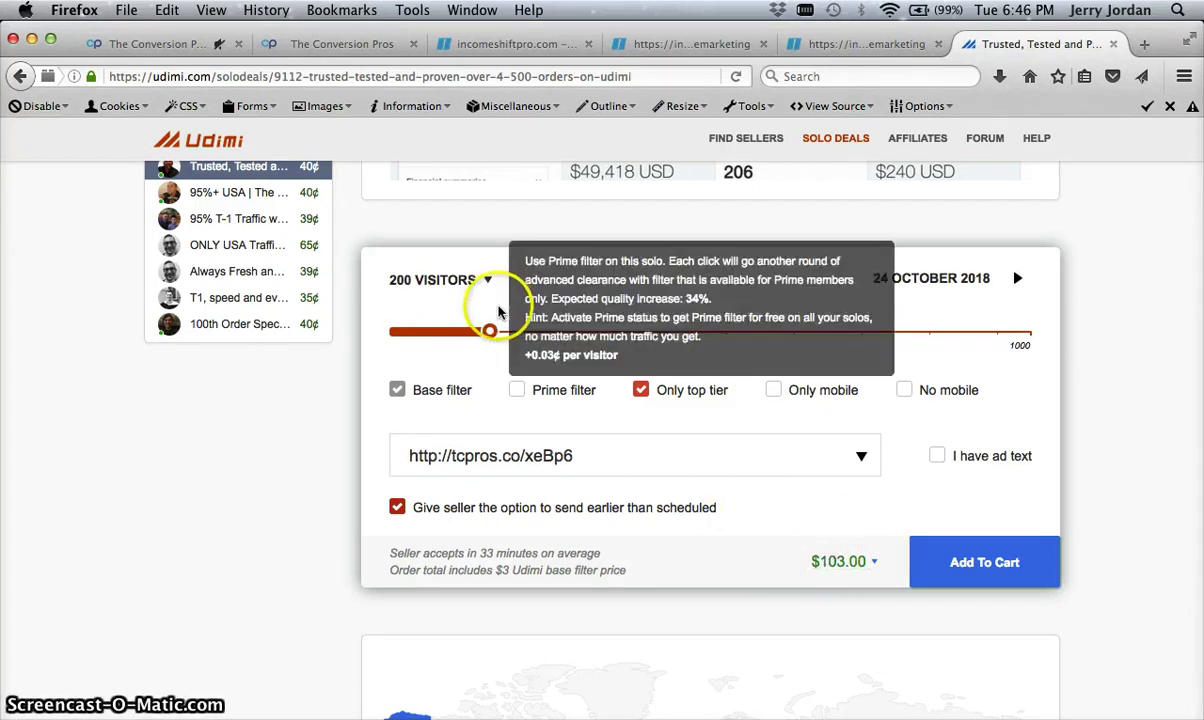
{"action": "mouse_move", "coordinate": [491, 331]}
{"action": "left_mouse_down"}
{"action": "mouse_move", "coordinate": [809, 333]}
{"action": "mouse_move", "coordinate": [543, 333]}
{"action": "left_mouse_up"}
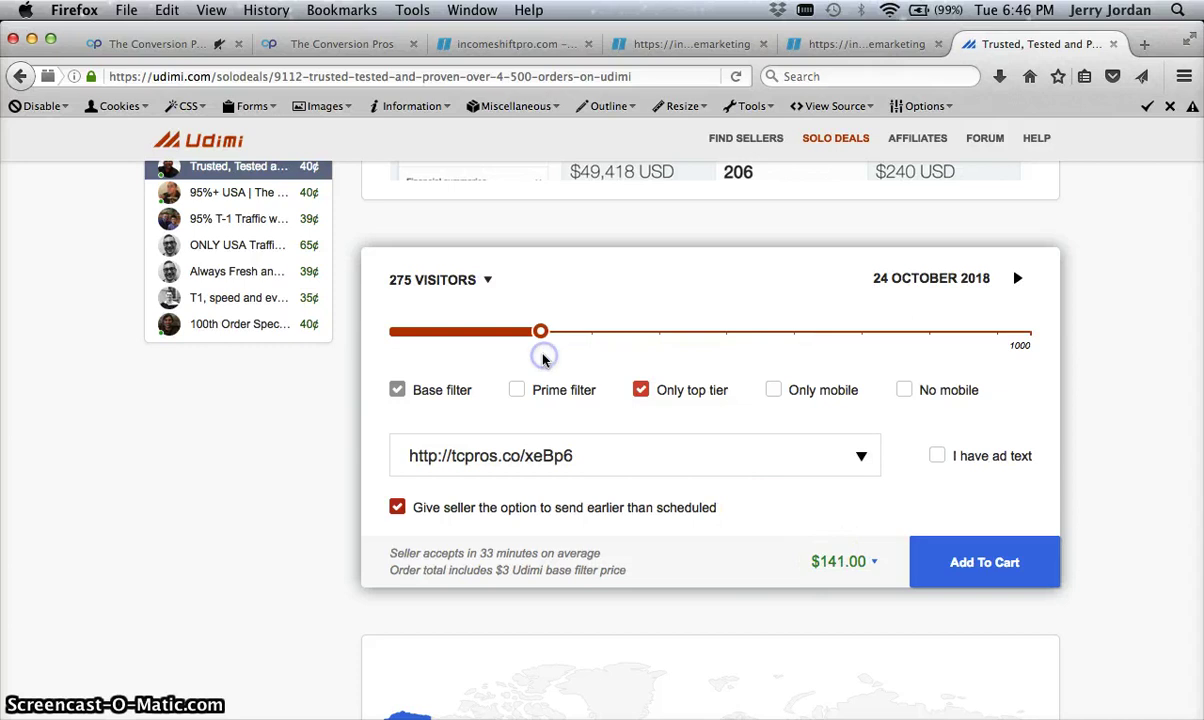
{"action": "scroll", "coordinate": [545, 352], "scroll_direction": "up", "scroll_amount": 5}
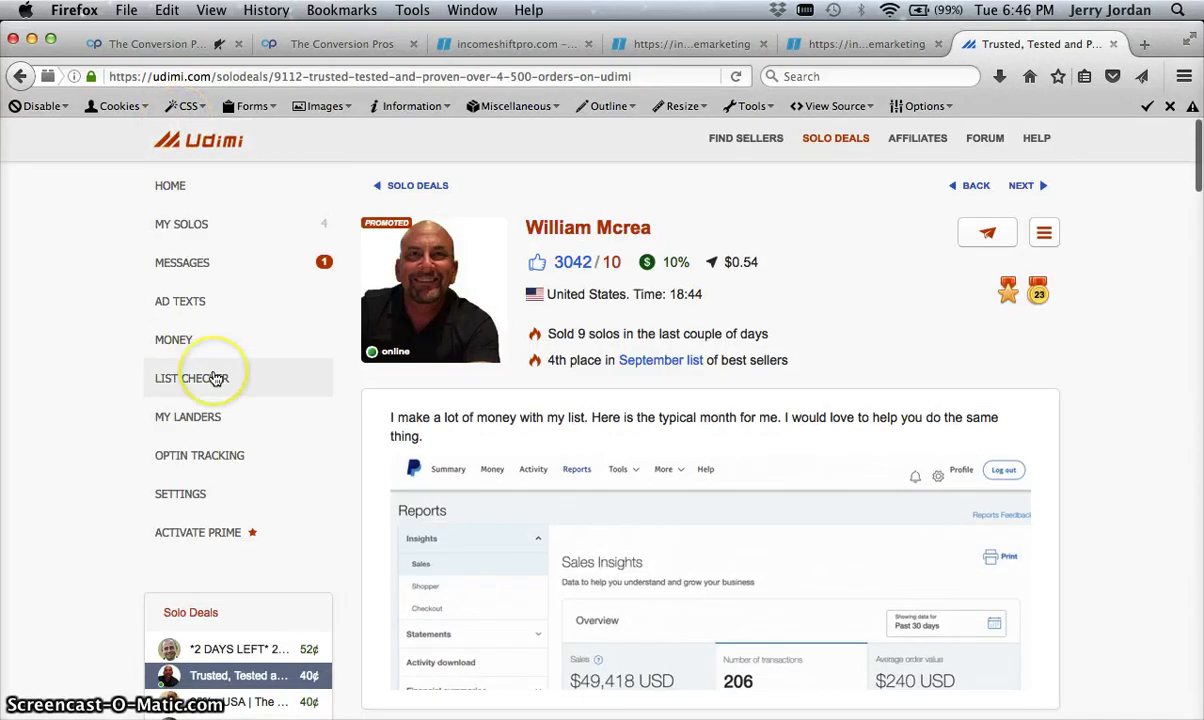
{"action": "scroll", "coordinate": [215, 378], "scroll_direction": "down", "scroll_amount": 1}
{"action": "scroll", "coordinate": [215, 378], "scroll_direction": "down", "scroll_amount": 2}
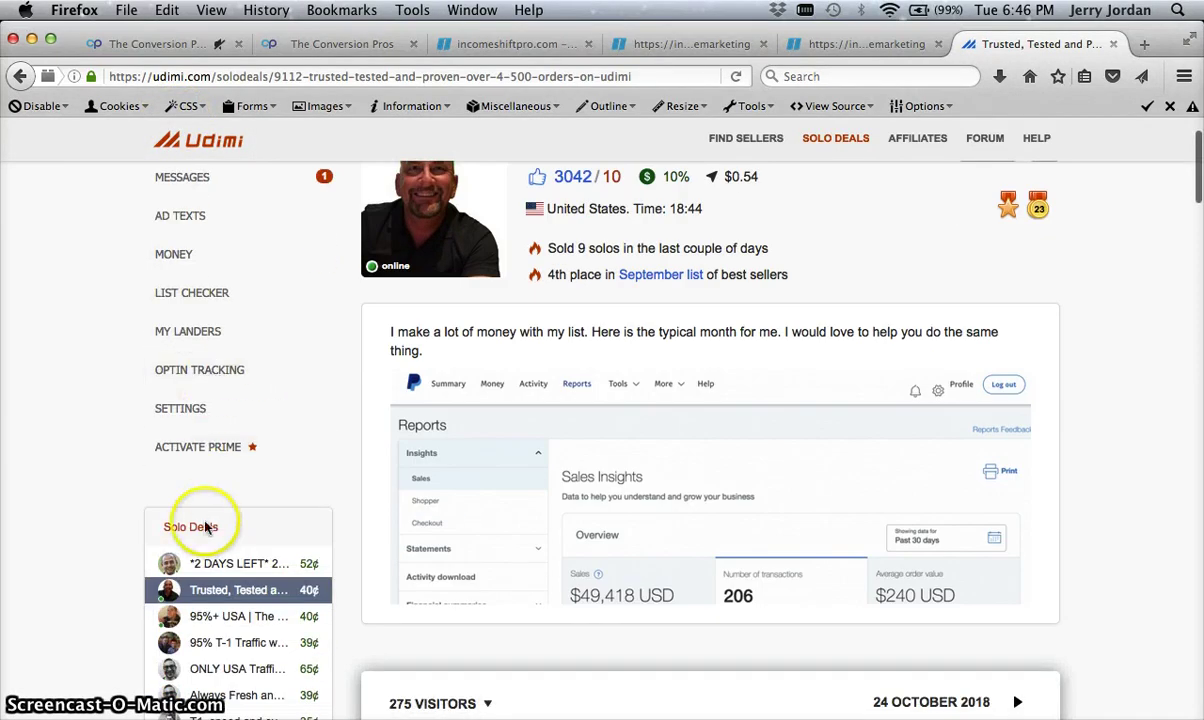
- Go back to the Udimi solo deals list and browse to Stefan Lindbom's 55¢ offer
{"action": "left_click", "coordinate": [20, 77]}
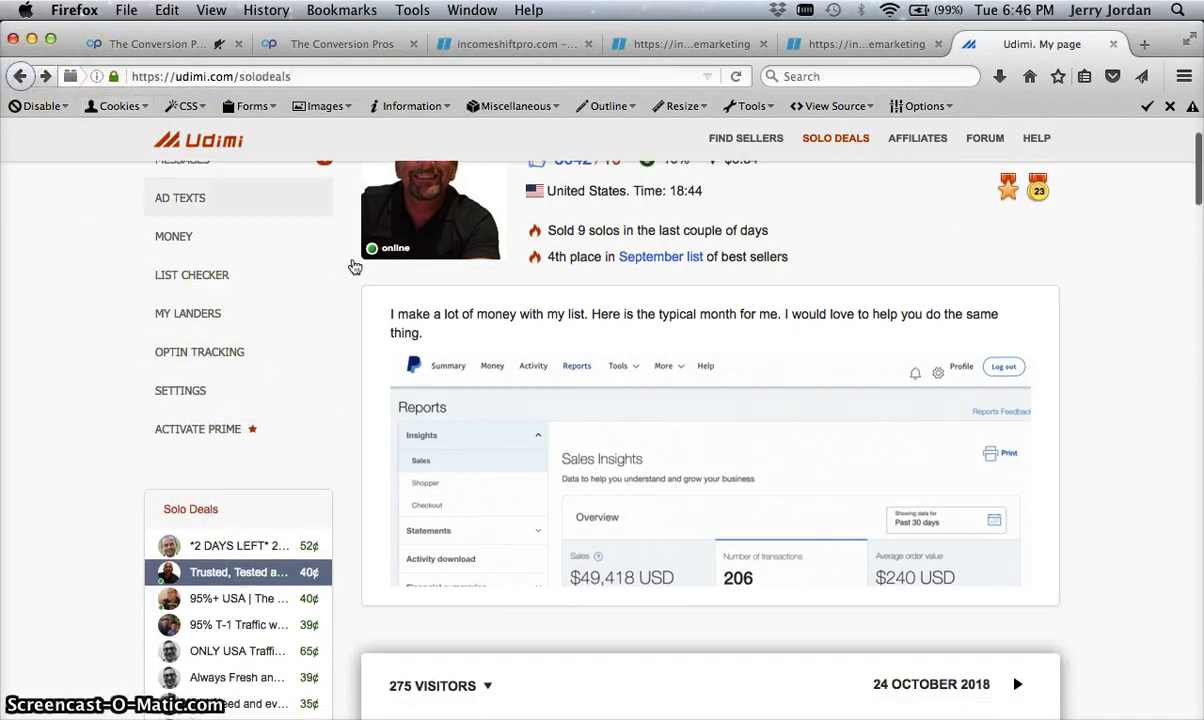
{"action": "scroll", "coordinate": [594, 507], "scroll_direction": "down", "scroll_amount": 5}
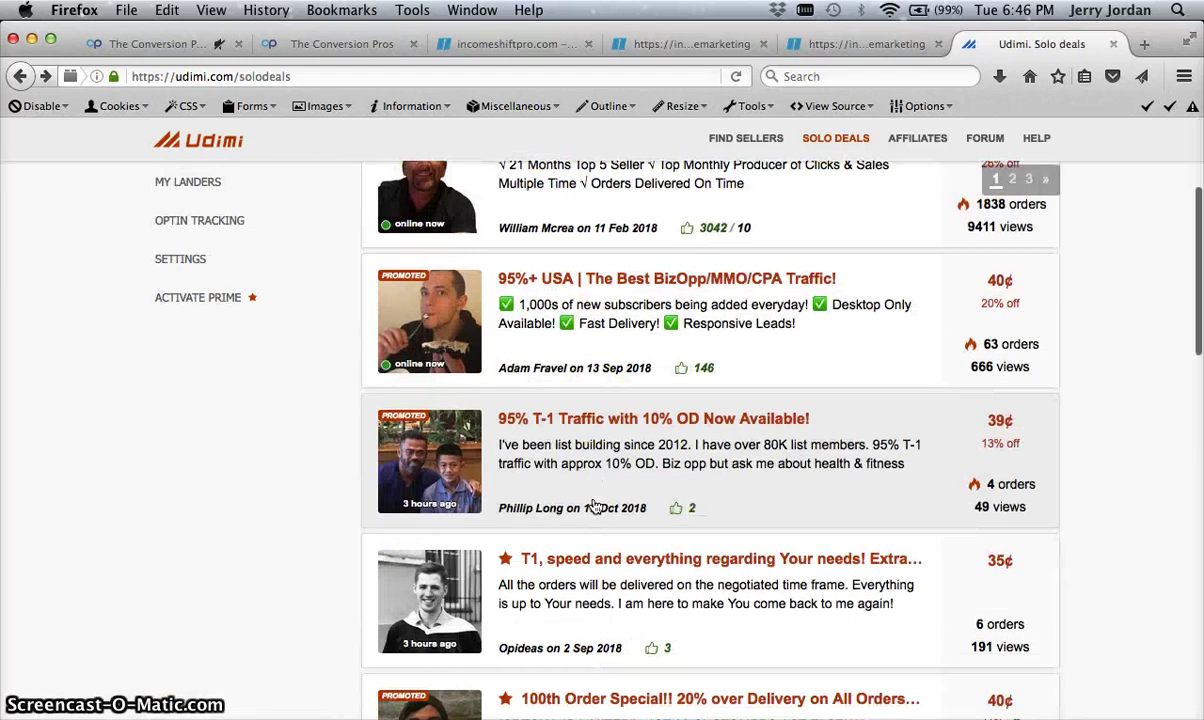
{"action": "scroll", "coordinate": [594, 507], "scroll_direction": "down", "scroll_amount": 1}
{"action": "scroll", "coordinate": [594, 507], "scroll_direction": "down", "scroll_amount": 3}
{"action": "scroll", "coordinate": [594, 507], "scroll_direction": "down", "scroll_amount": 3}
{"action": "scroll", "coordinate": [594, 507], "scroll_direction": "down", "scroll_amount": 4}
{"action": "scroll", "coordinate": [594, 507], "scroll_direction": "down", "scroll_amount": 1}
{"action": "scroll", "coordinate": [594, 507], "scroll_direction": "down", "scroll_amount": 3}
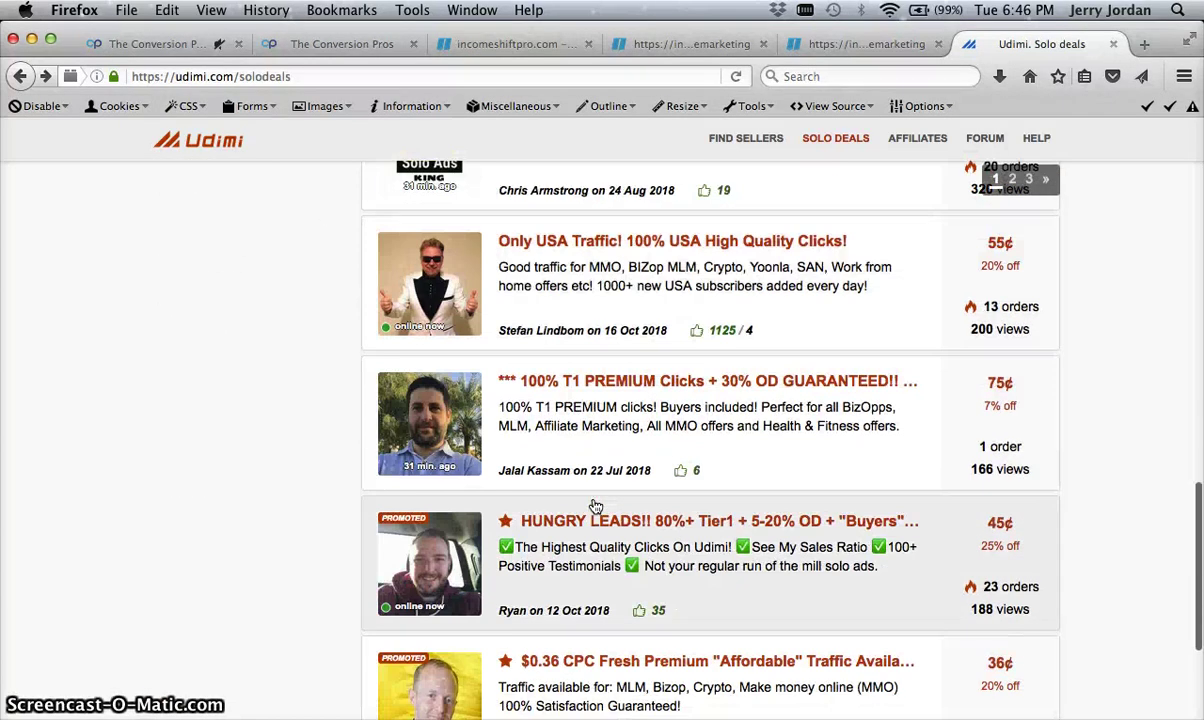
{"action": "left_click", "coordinate": [581, 247]}
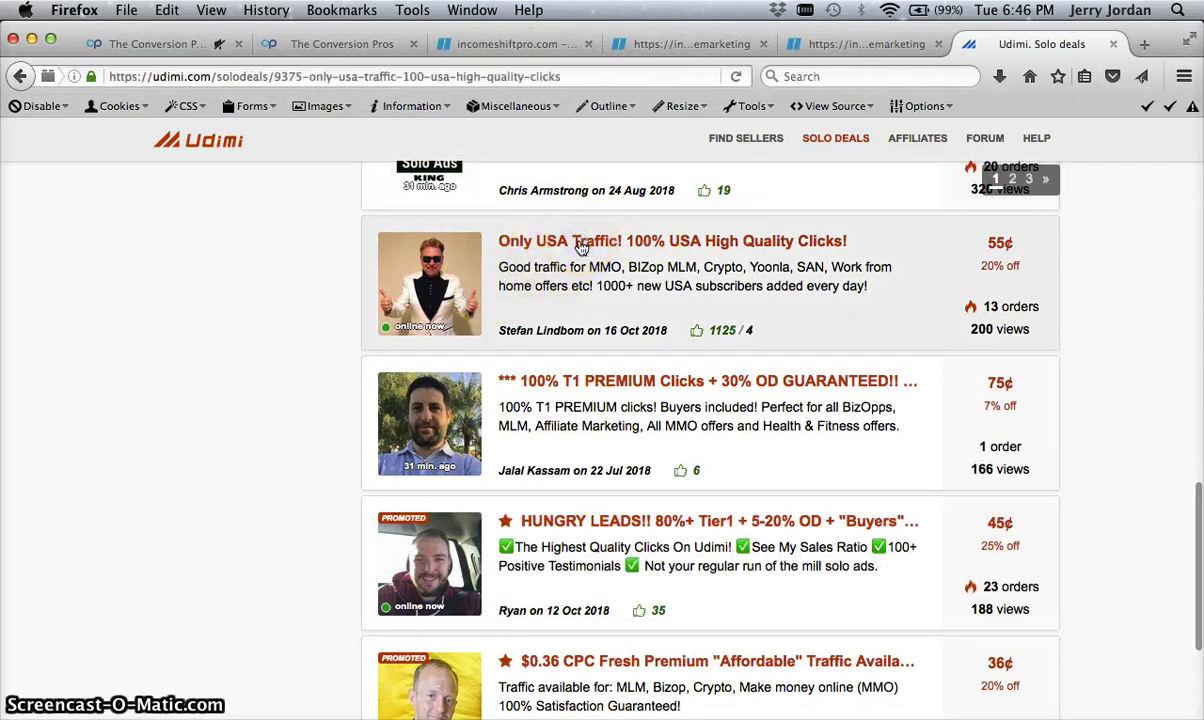
{"action": "scroll", "coordinate": [772, 479], "scroll_direction": "down", "scroll_amount": 2}
{"action": "scroll", "coordinate": [773, 480], "scroll_direction": "down", "scroll_amount": 1}
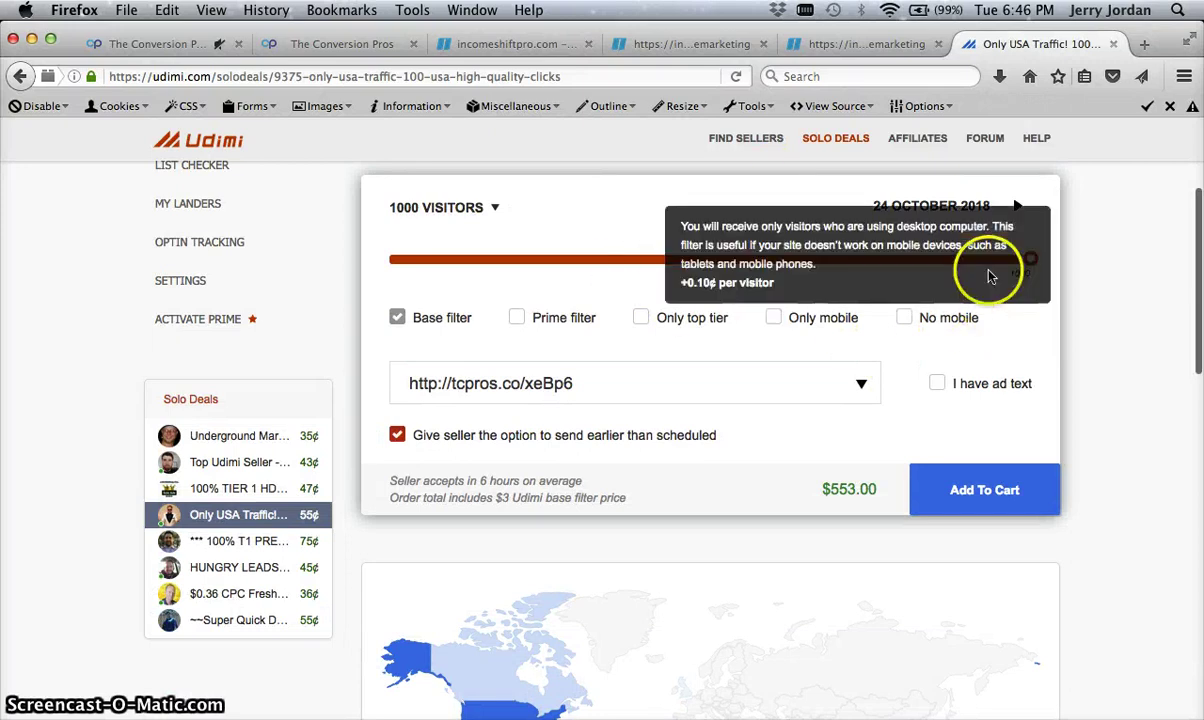
{"action": "left_click_drag", "start_coordinate": [1031, 262], "coordinate": [388, 261]}
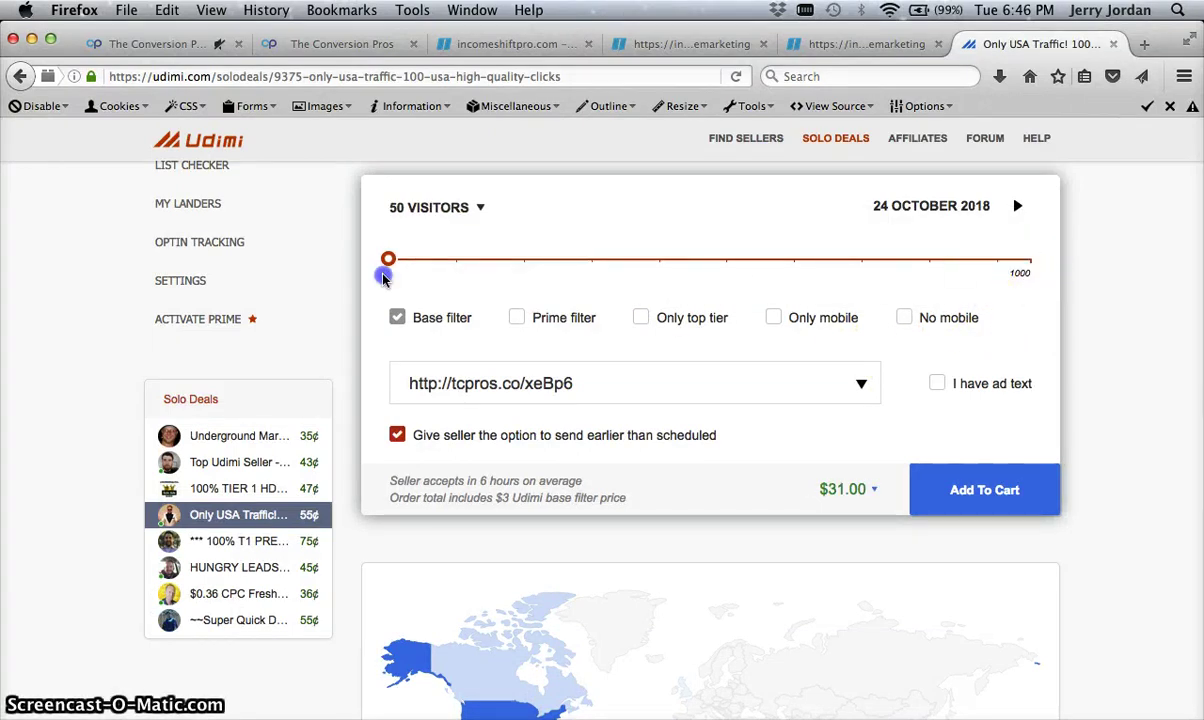
{"action": "left_click_drag", "start_coordinate": [407, 270], "coordinate": [545, 271]}
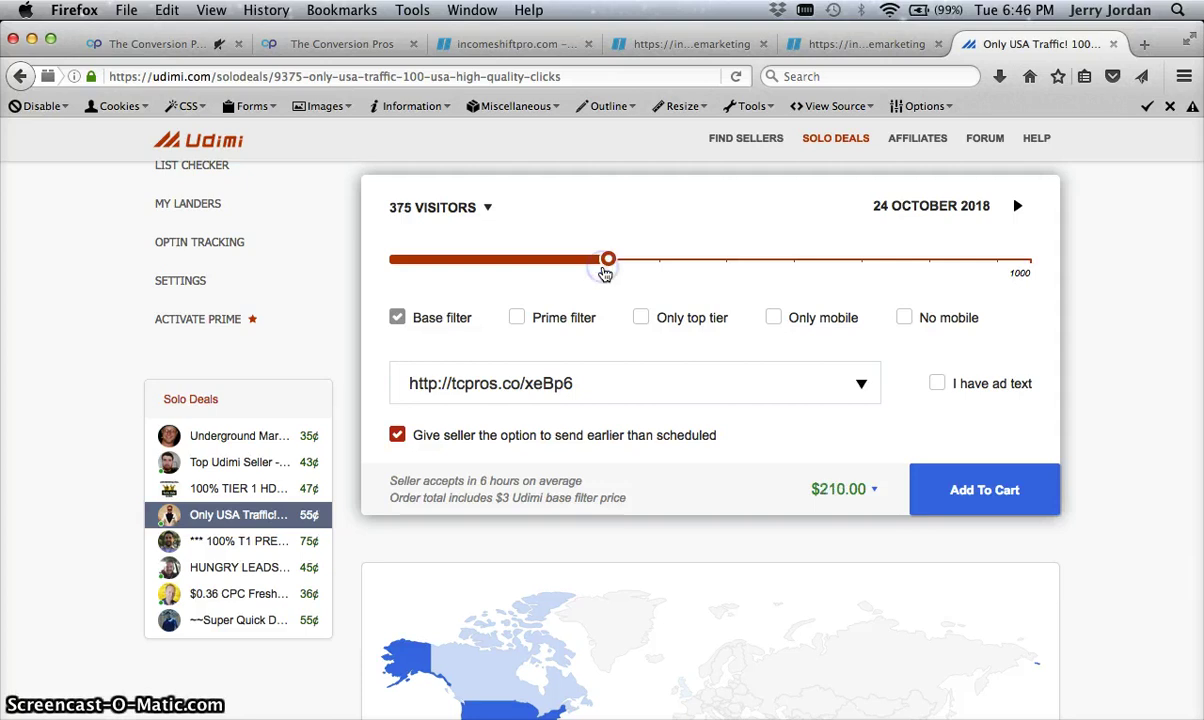
{"action": "scroll", "coordinate": [605, 271], "scroll_direction": "down", "scroll_amount": 5}
{"action": "scroll", "coordinate": [605, 271], "scroll_direction": "down", "scroll_amount": 3}
{"action": "scroll", "coordinate": [605, 271], "scroll_direction": "down", "scroll_amount": 2}
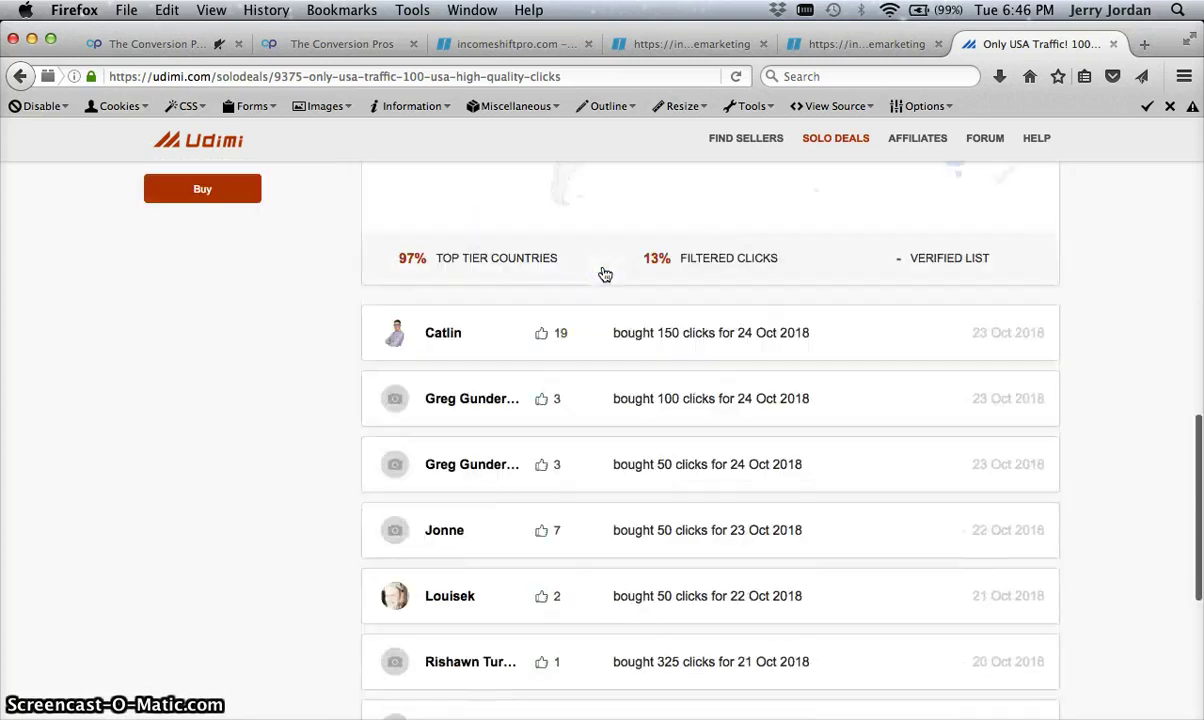
{"action": "left_click", "coordinate": [619, 347]}
{"action": "scroll", "coordinate": [634, 352], "scroll_direction": "down", "scroll_amount": 3}
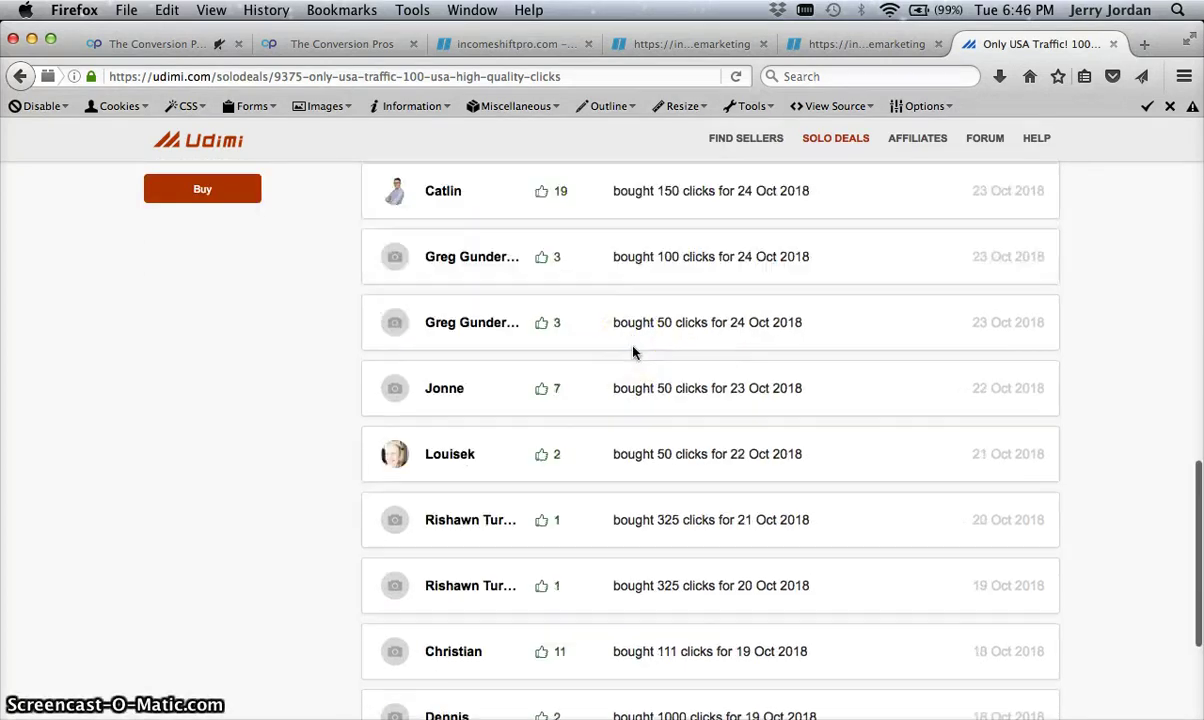
{"action": "scroll", "coordinate": [634, 352], "scroll_direction": "down", "scroll_amount": 4}
{"action": "scroll", "coordinate": [634, 352], "scroll_direction": "down", "scroll_amount": 2}
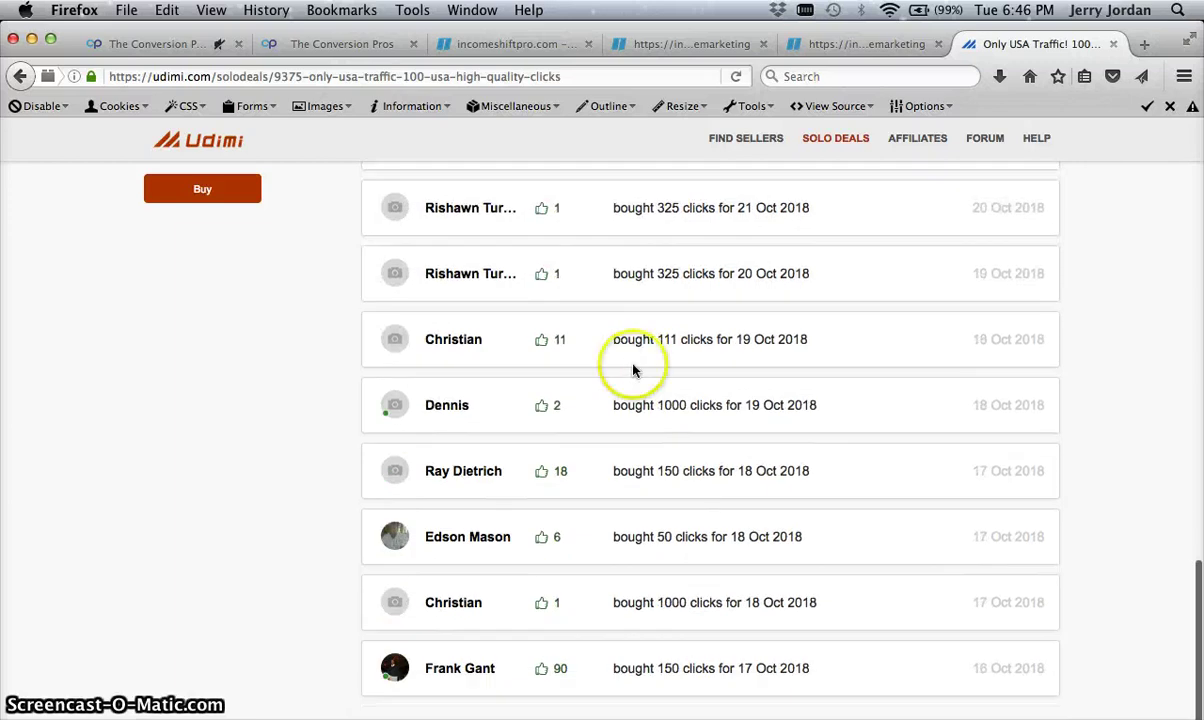
{"action": "scroll", "coordinate": [634, 360], "scroll_direction": "up", "scroll_amount": 1}
{"action": "scroll", "coordinate": [634, 360], "scroll_direction": "up", "scroll_amount": 8}
{"action": "scroll", "coordinate": [634, 330], "scroll_direction": "up", "scroll_amount": 7}
{"action": "scroll", "coordinate": [632, 307], "scroll_direction": "up", "scroll_amount": 2}
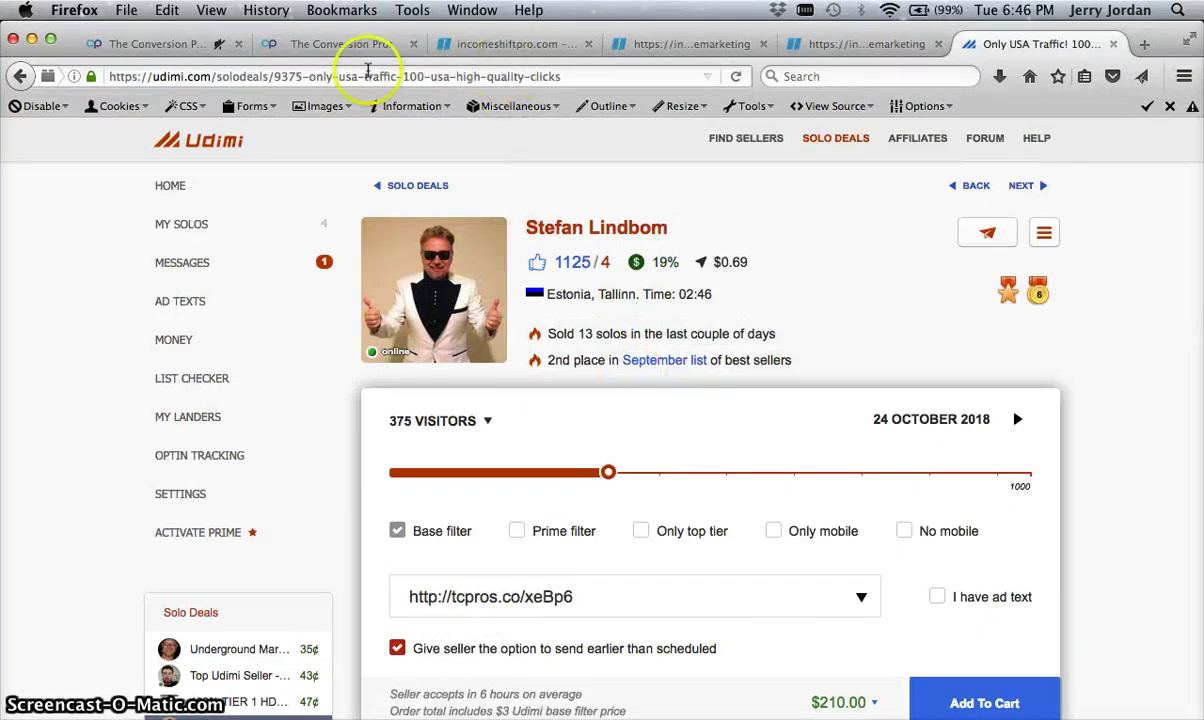
- Bring up The Conversion Pros home page and dismiss its exit popup
{"action": "left_click", "coordinate": [325, 44]}
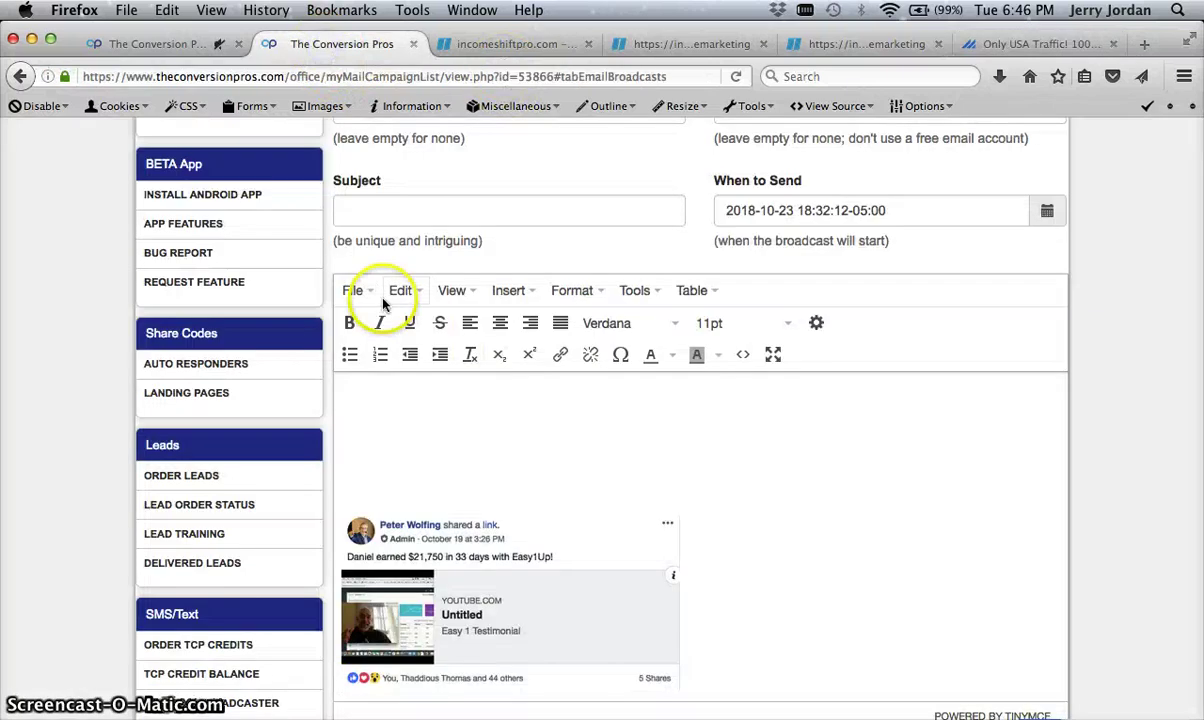
{"action": "left_click", "coordinate": [510, 44]}
{"action": "left_click", "coordinate": [152, 44]}
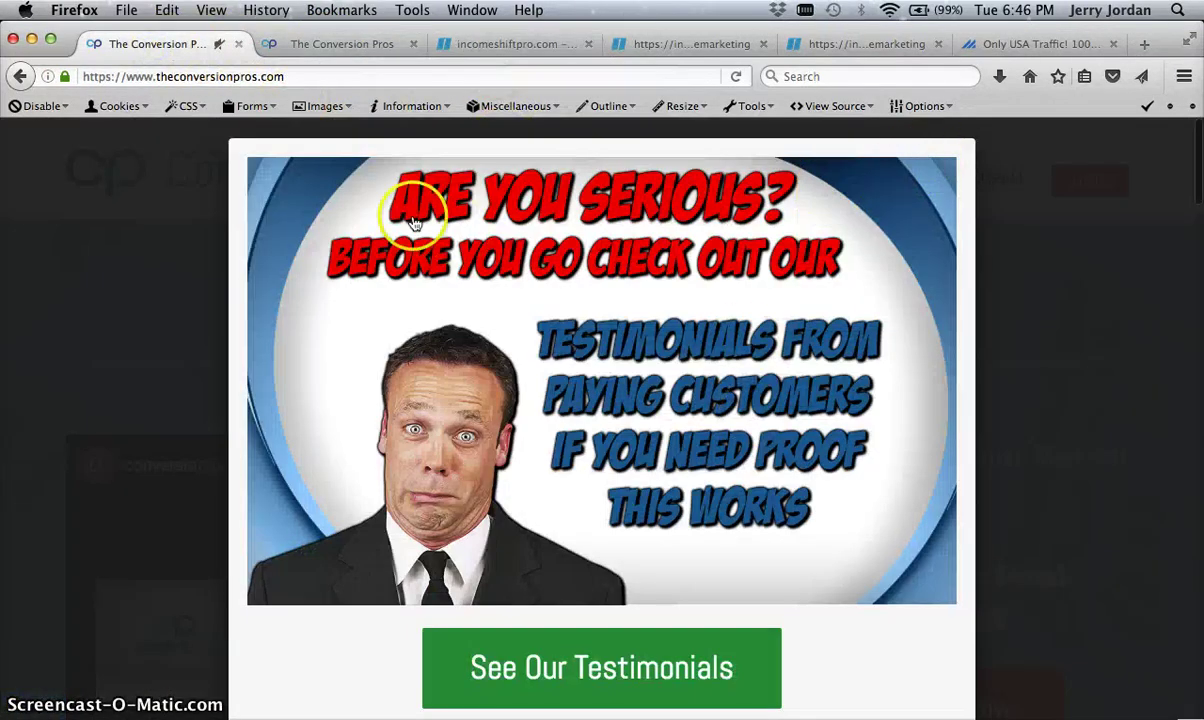
{"action": "scroll", "coordinate": [983, 328], "scroll_direction": "down", "scroll_amount": 5}
{"action": "left_click", "coordinate": [695, 681]}
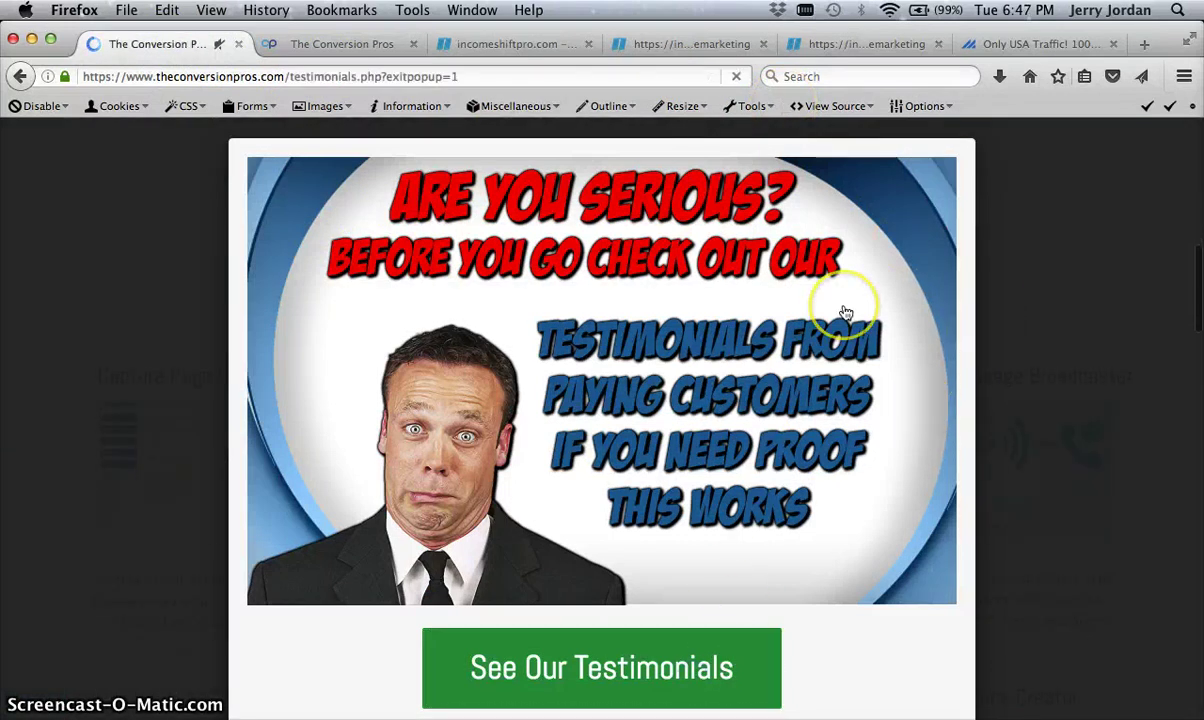
{"action": "scroll", "coordinate": [847, 314], "scroll_direction": "down", "scroll_amount": 3}
{"action": "scroll", "coordinate": [1068, 402], "scroll_direction": "up", "scroll_amount": 3}
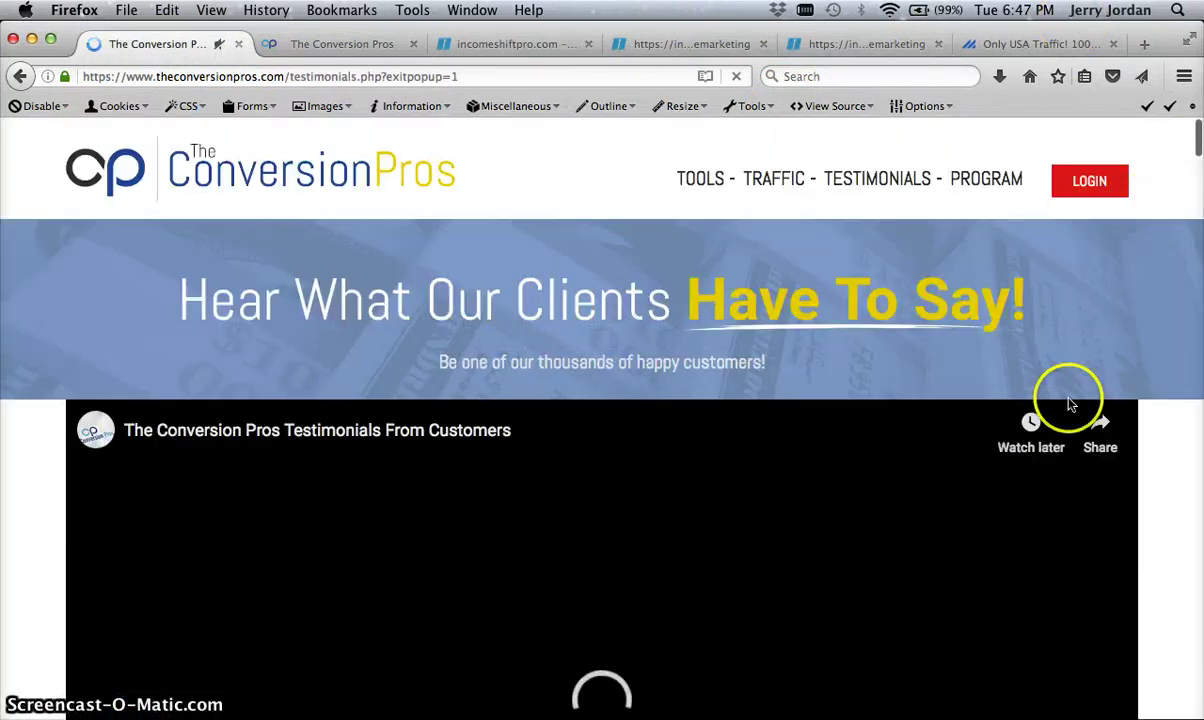
- Log in with the saved credentials and go to the back-office Leads menu
{"action": "left_click", "coordinate": [1094, 196]}
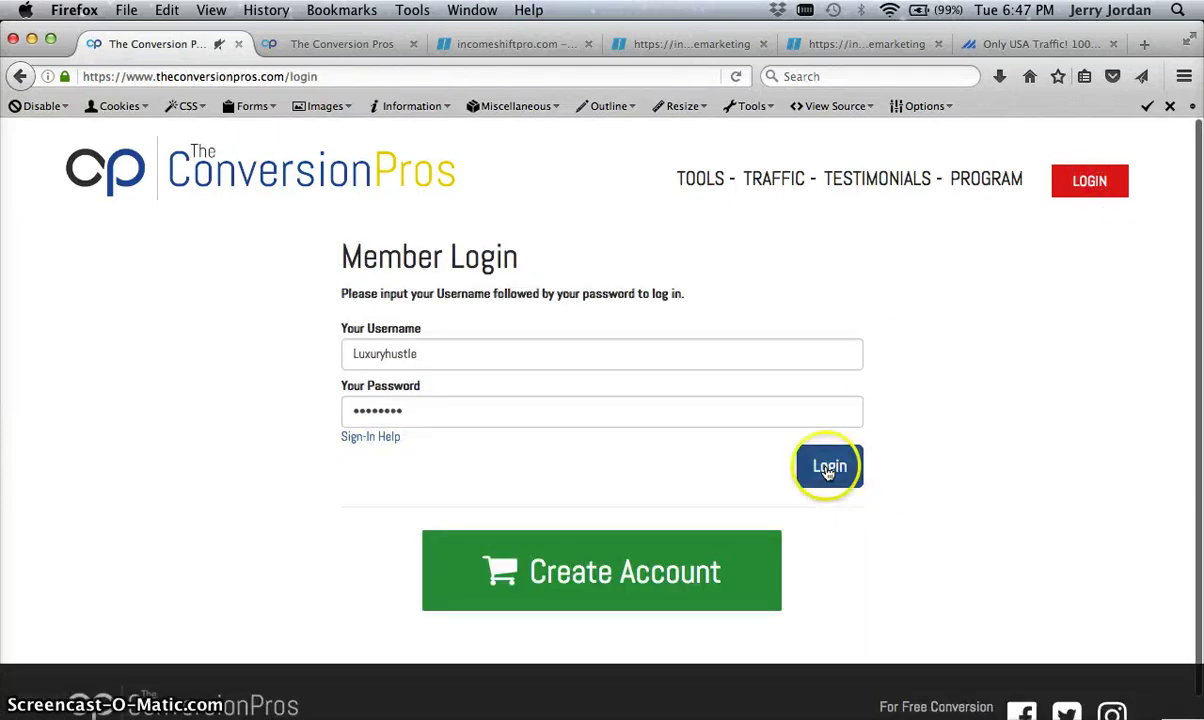
{"action": "left_click", "coordinate": [828, 470]}
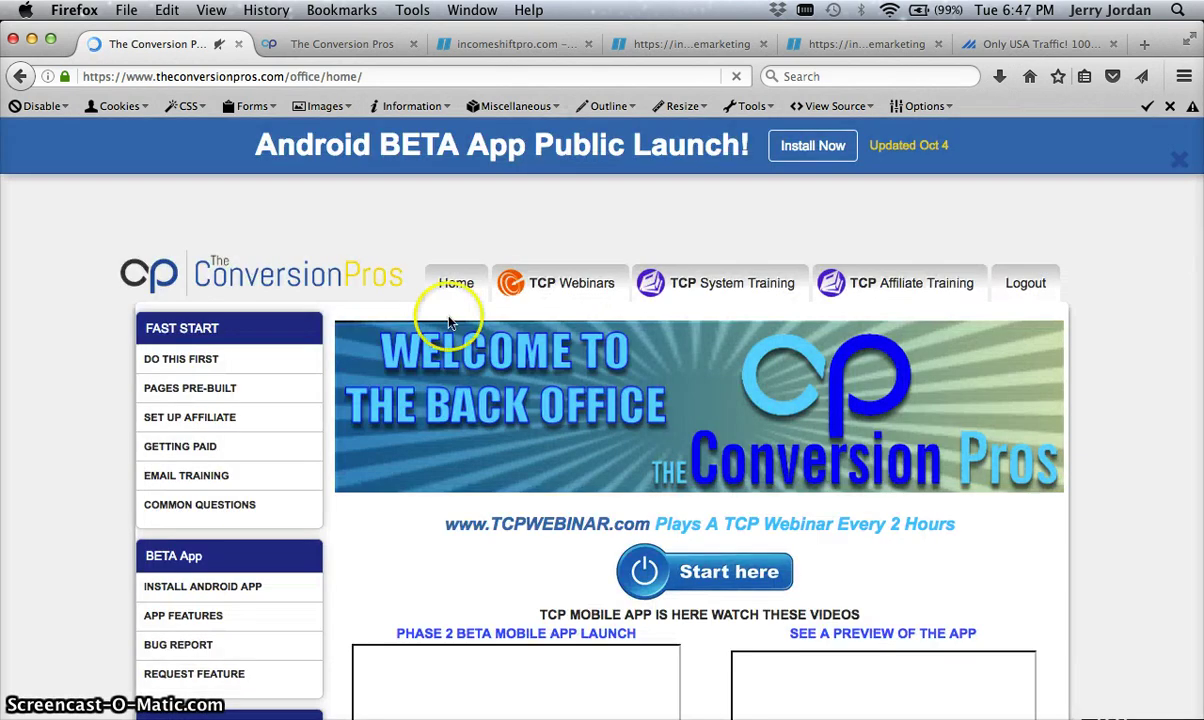
{"action": "left_click", "coordinate": [64, 453]}
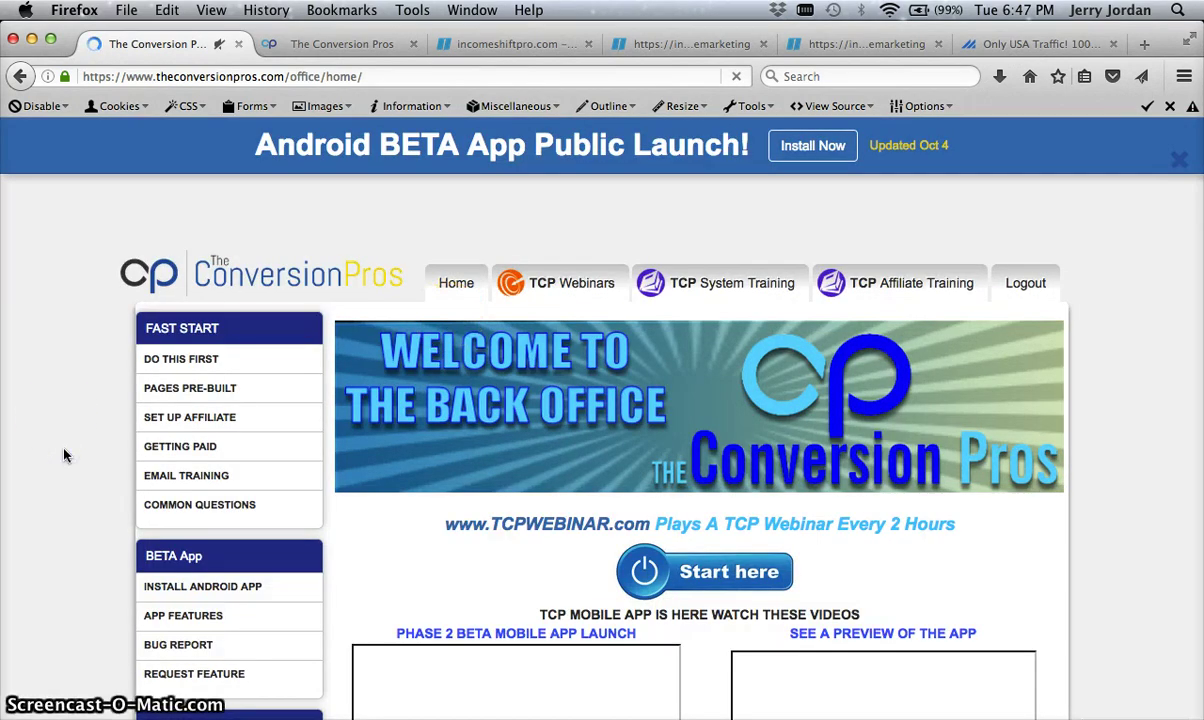
{"action": "scroll", "coordinate": [64, 455], "scroll_direction": "down", "scroll_amount": 3}
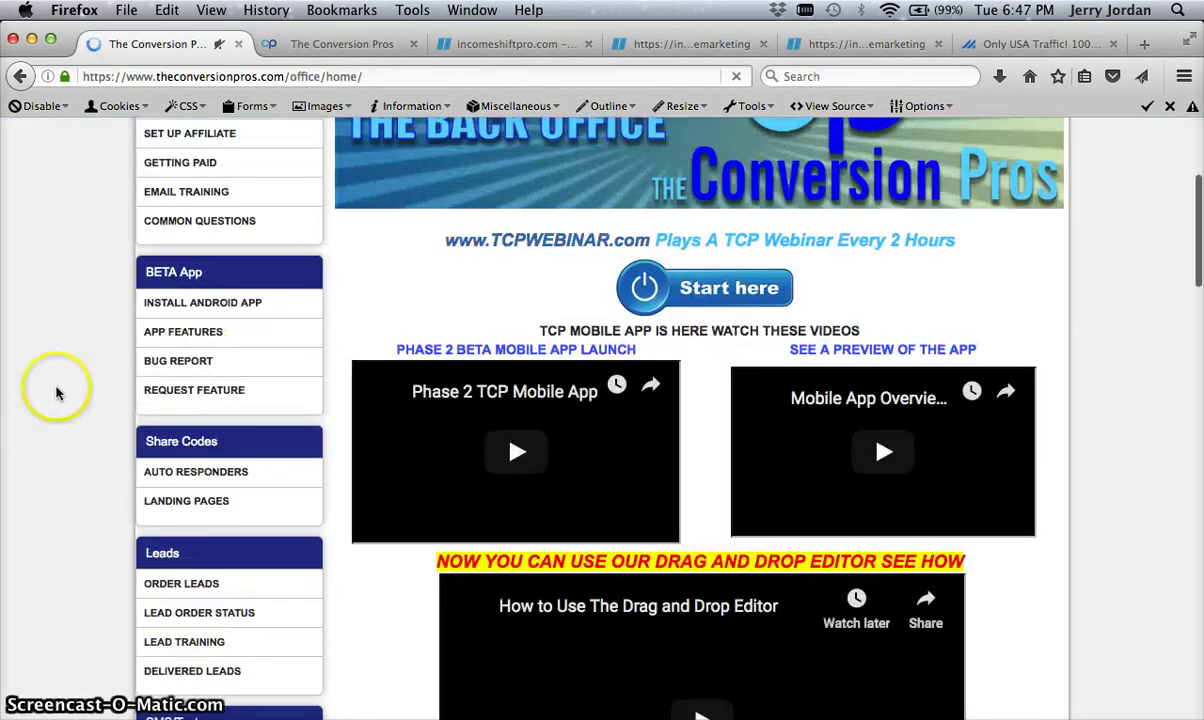
{"action": "scroll", "coordinate": [57, 383], "scroll_direction": "up", "scroll_amount": 3}
{"action": "scroll", "coordinate": [57, 380], "scroll_direction": "down", "scroll_amount": 3}
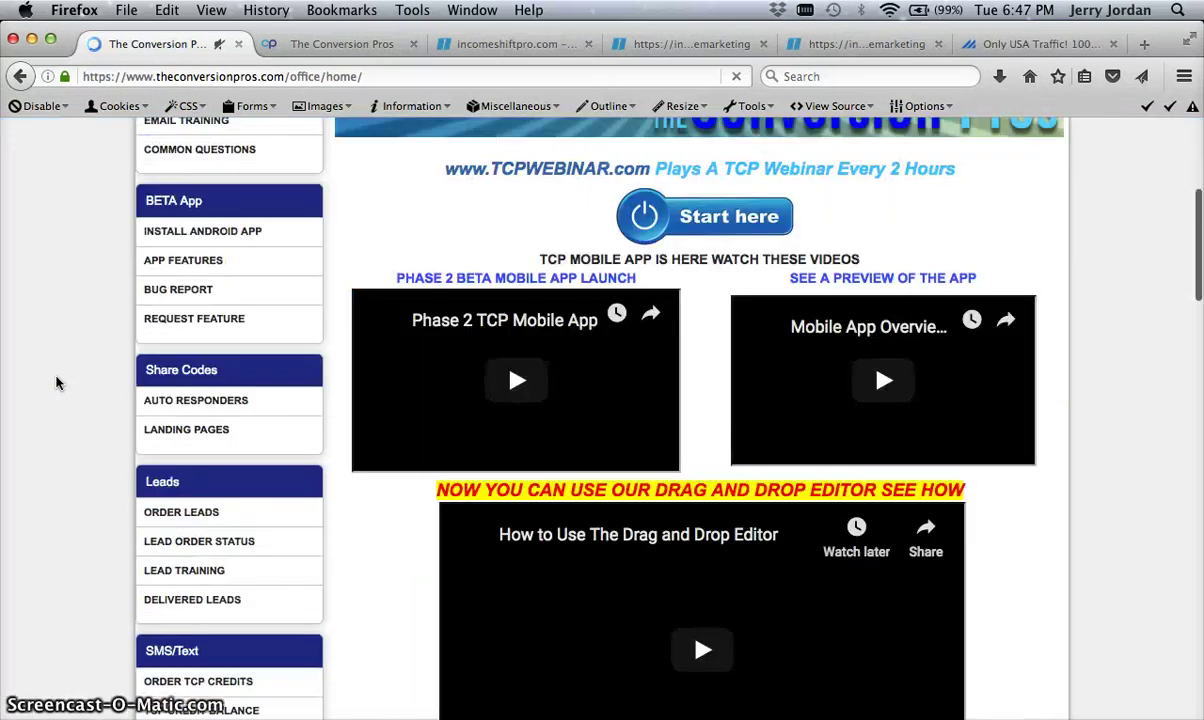
{"action": "scroll", "coordinate": [57, 375], "scroll_direction": "down", "scroll_amount": 2}
- On the lead order form, choose Personal Campaign Lead and the Generic Business Opportunity category
{"action": "left_click", "coordinate": [174, 313]}
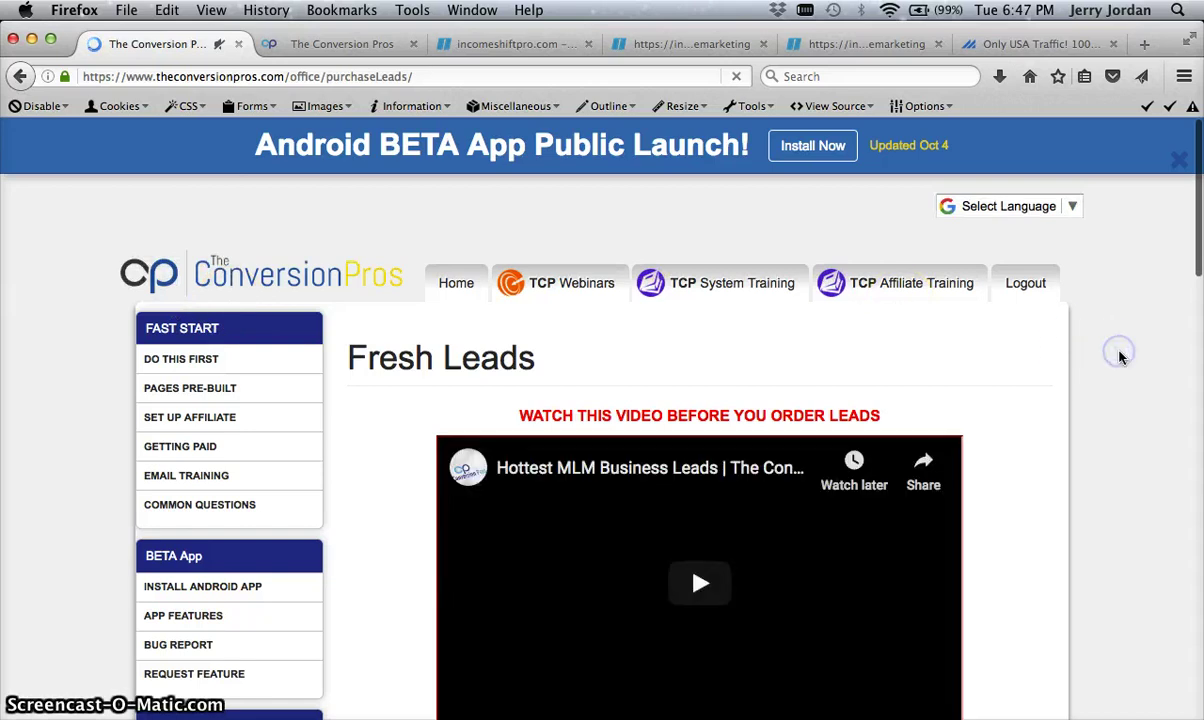
{"action": "scroll", "coordinate": [1120, 357], "scroll_direction": "down", "scroll_amount": 10}
{"action": "scroll", "coordinate": [1120, 357], "scroll_direction": "down", "scroll_amount": 5}
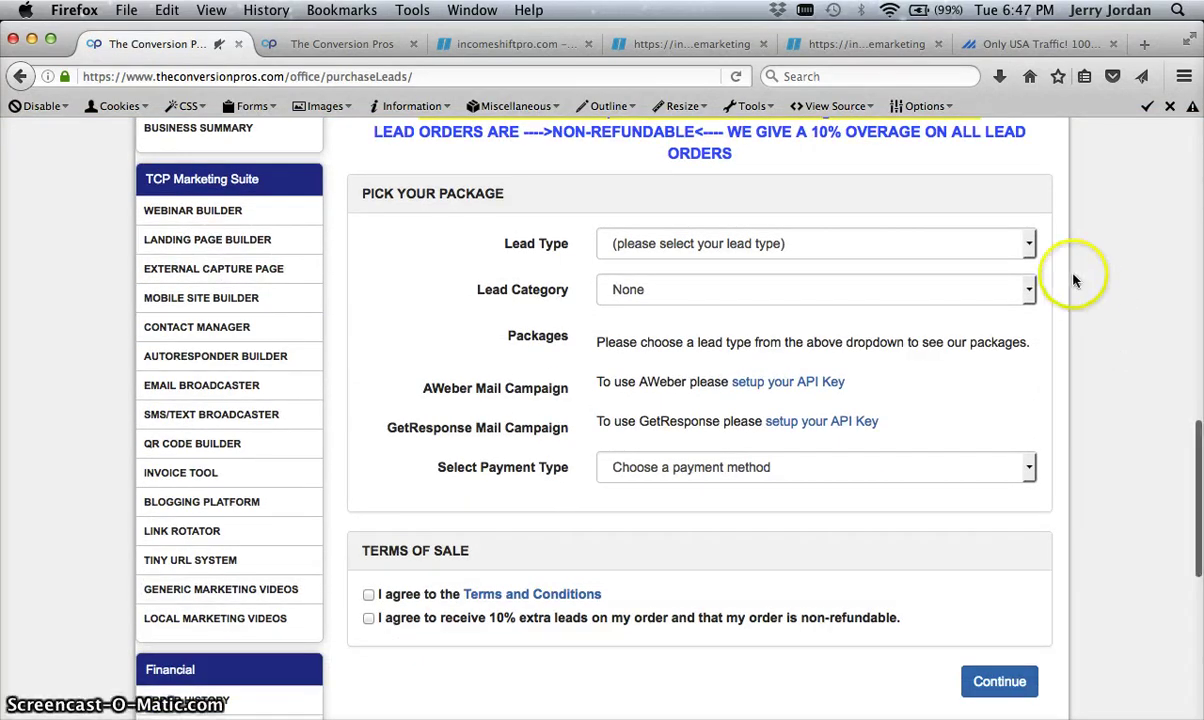
{"action": "left_click", "coordinate": [1025, 248]}
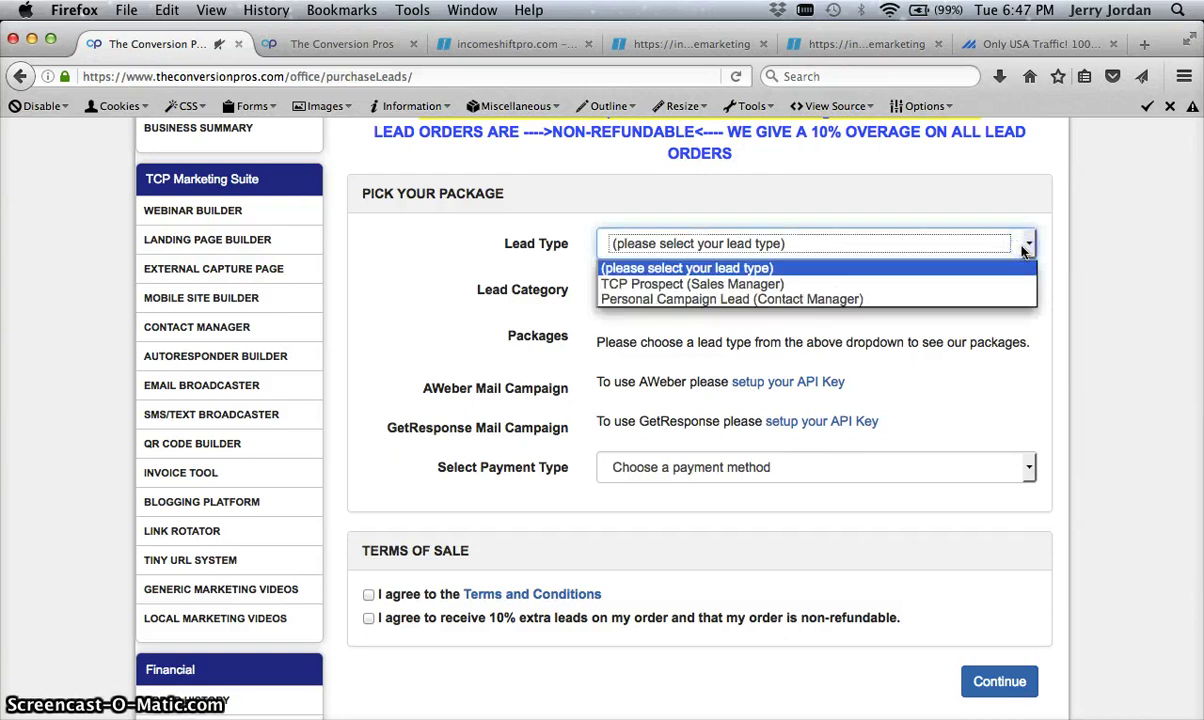
{"action": "left_click", "coordinate": [871, 301]}
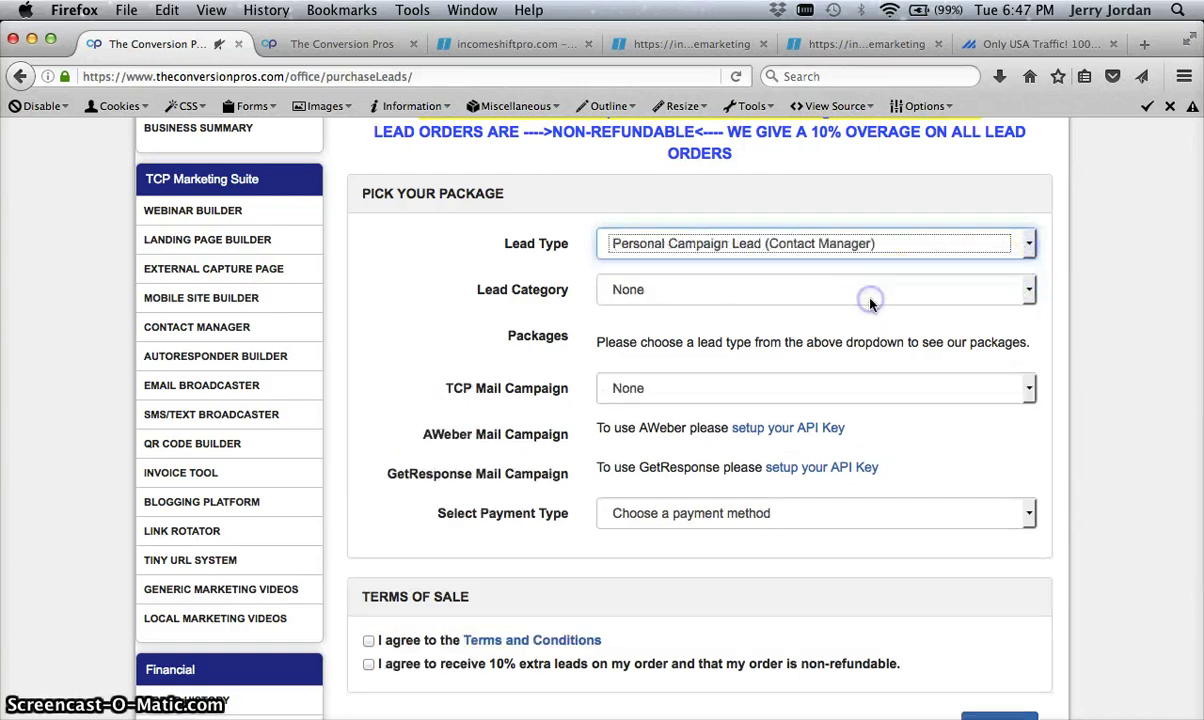
{"action": "left_click", "coordinate": [1028, 292]}
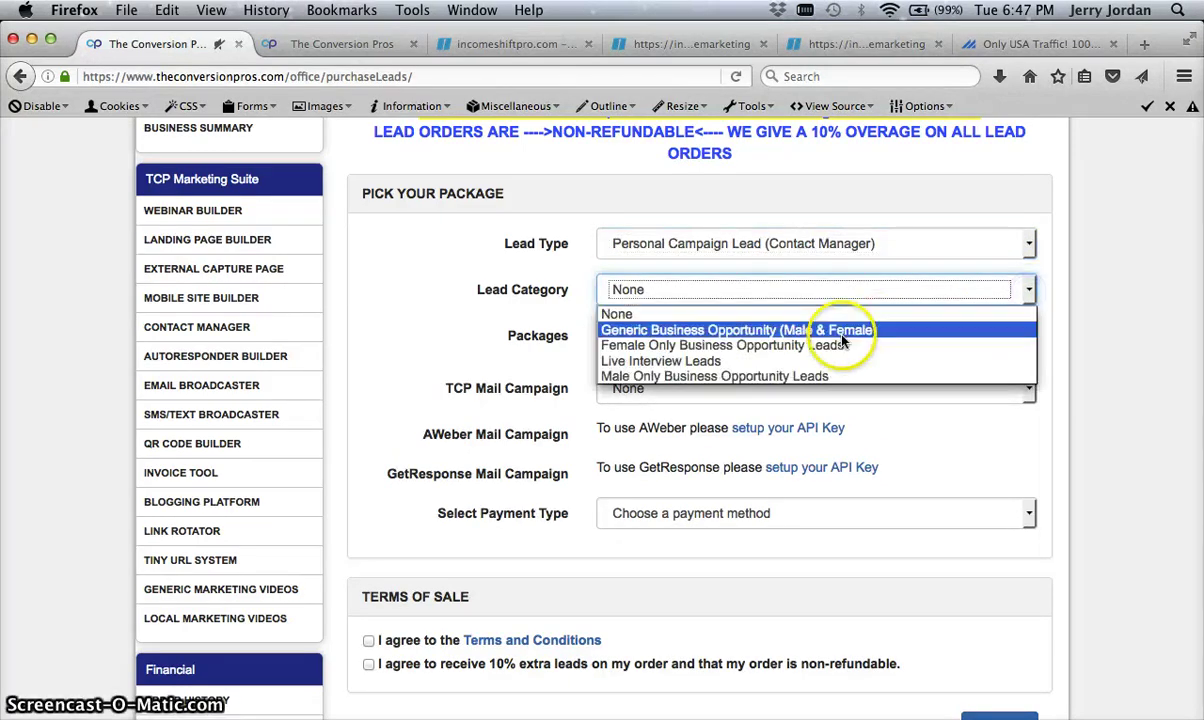
{"action": "left_click", "coordinate": [810, 336]}
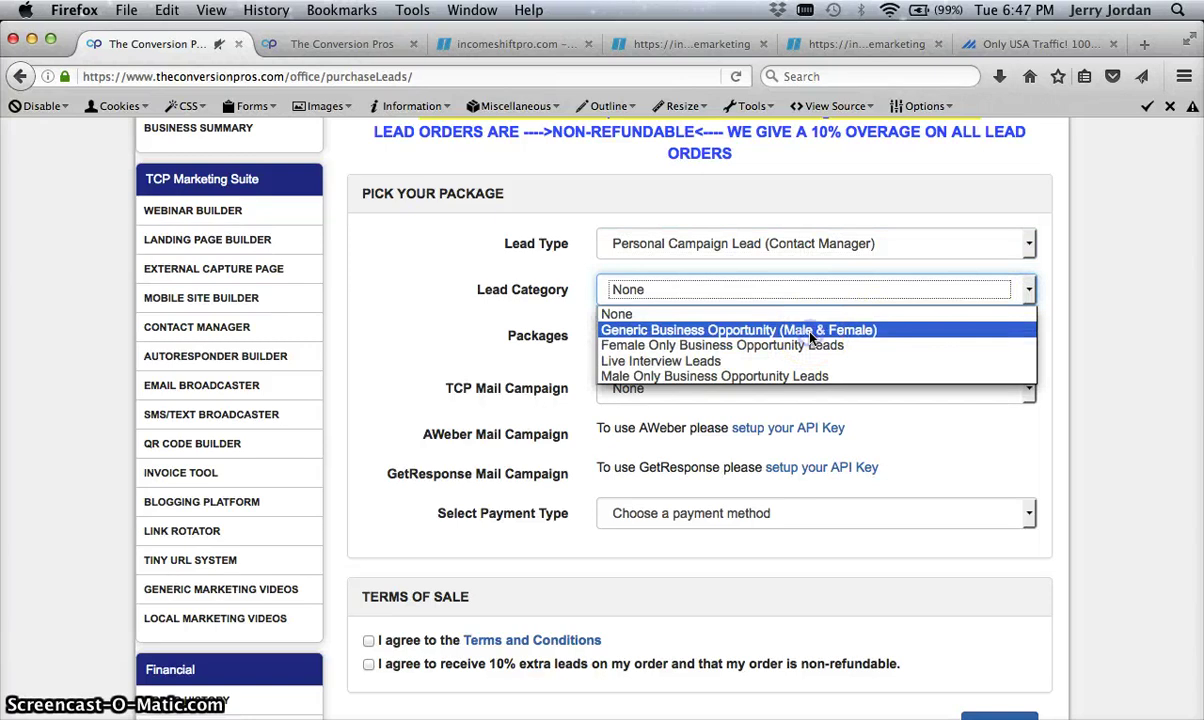
{"action": "left_click", "coordinate": [603, 336]}
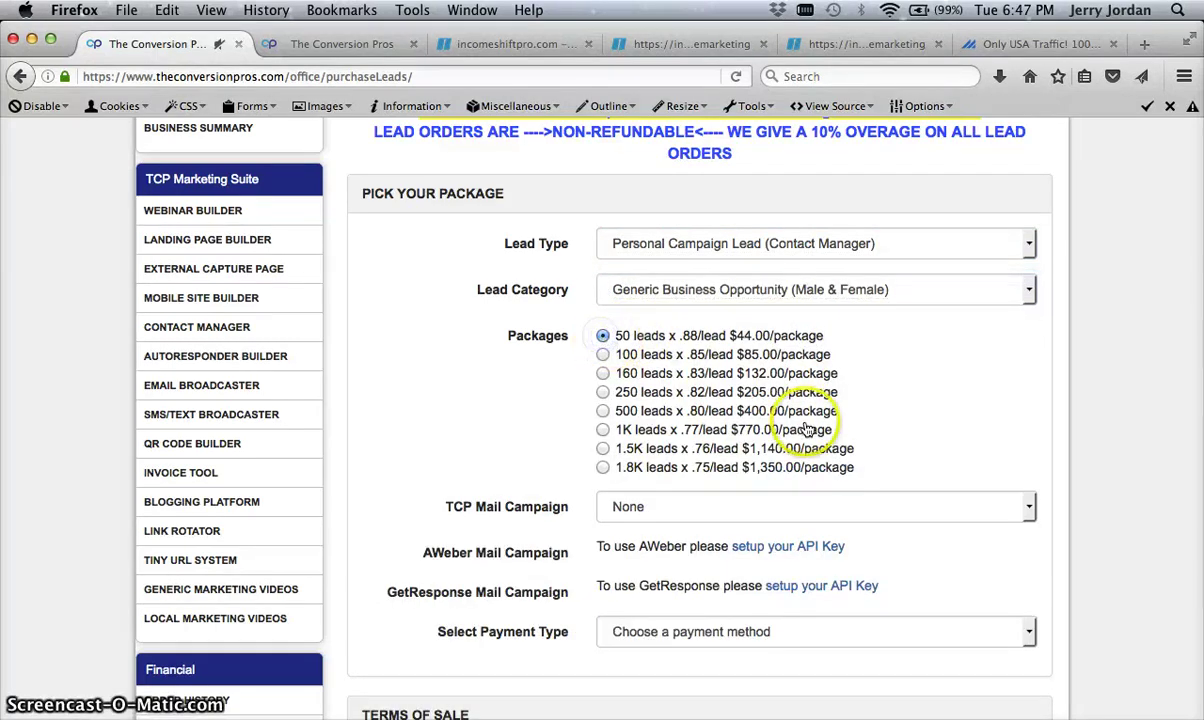
{"action": "scroll", "coordinate": [880, 460], "scroll_direction": "down", "scroll_amount": 2}
- Pick myEcon New as the mail campaign, leaving the payment method unselected
{"action": "left_click", "coordinate": [1026, 428]}
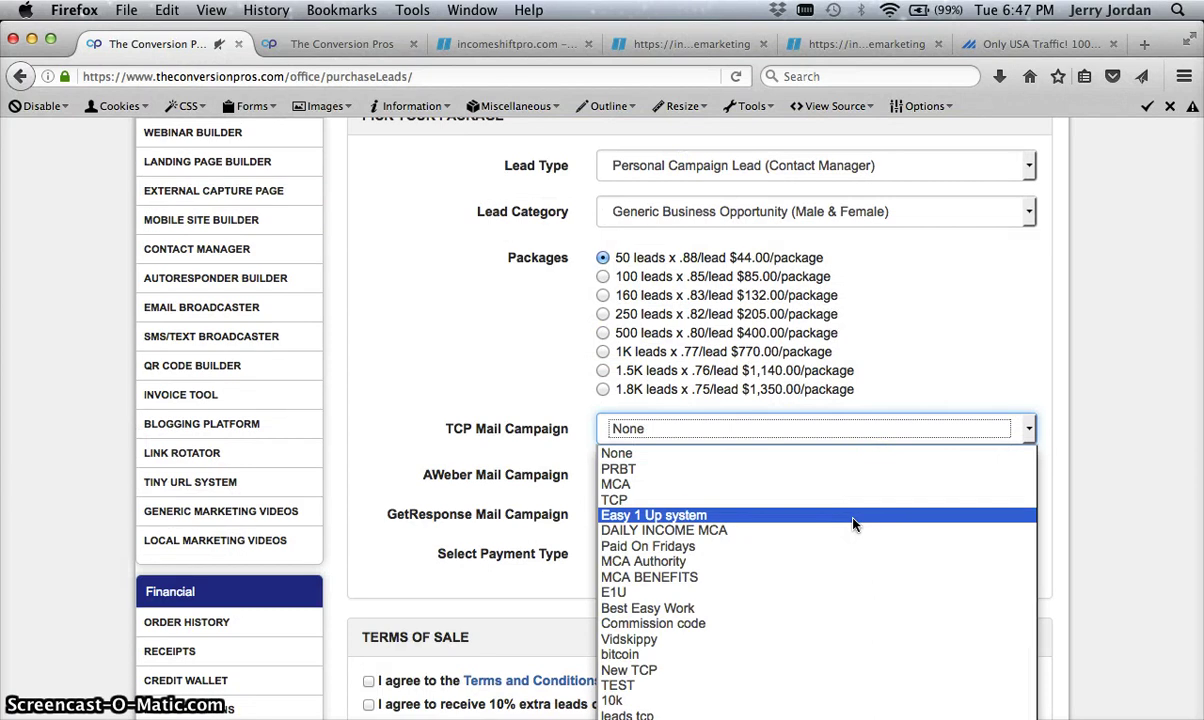
{"action": "scroll", "coordinate": [855, 523], "scroll_direction": "down", "scroll_amount": 3}
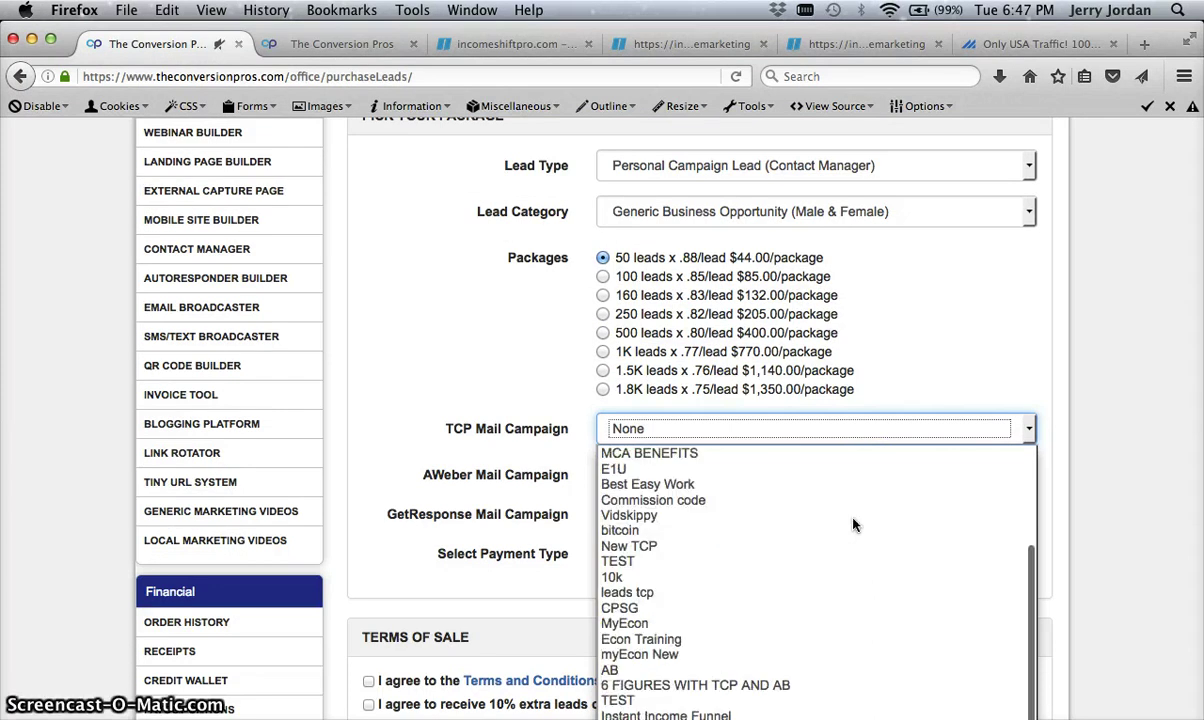
{"action": "left_click", "coordinate": [766, 655]}
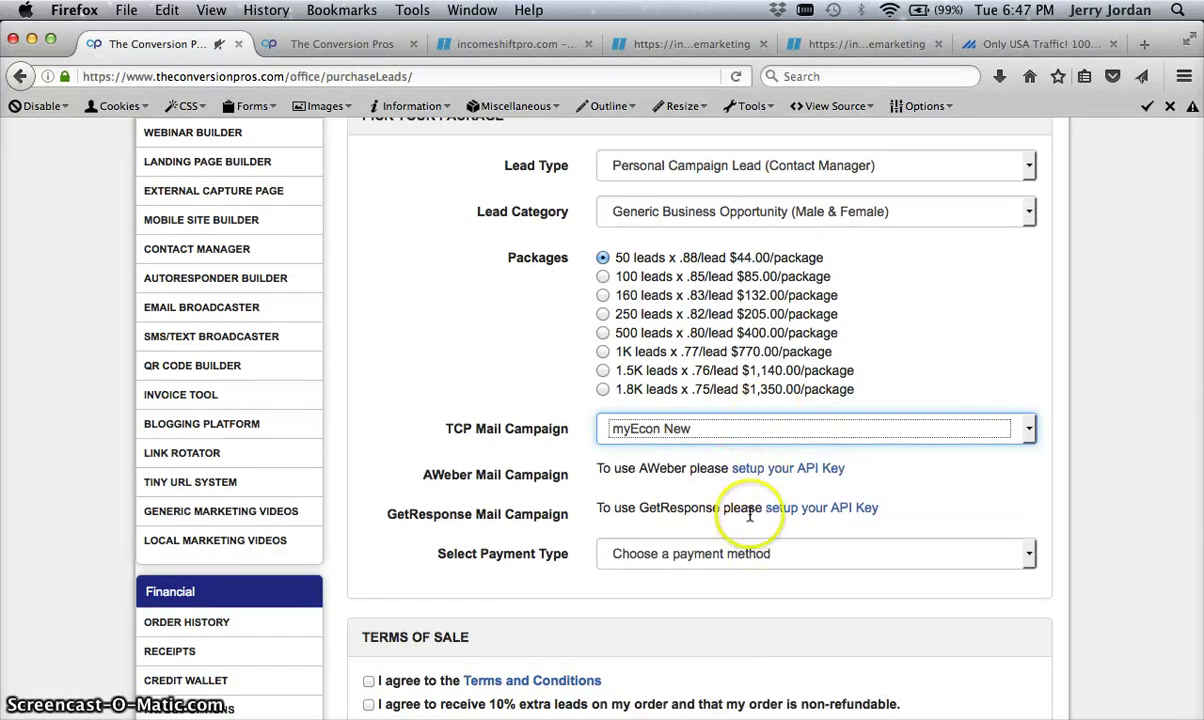
{"action": "left_click", "coordinate": [830, 552]}
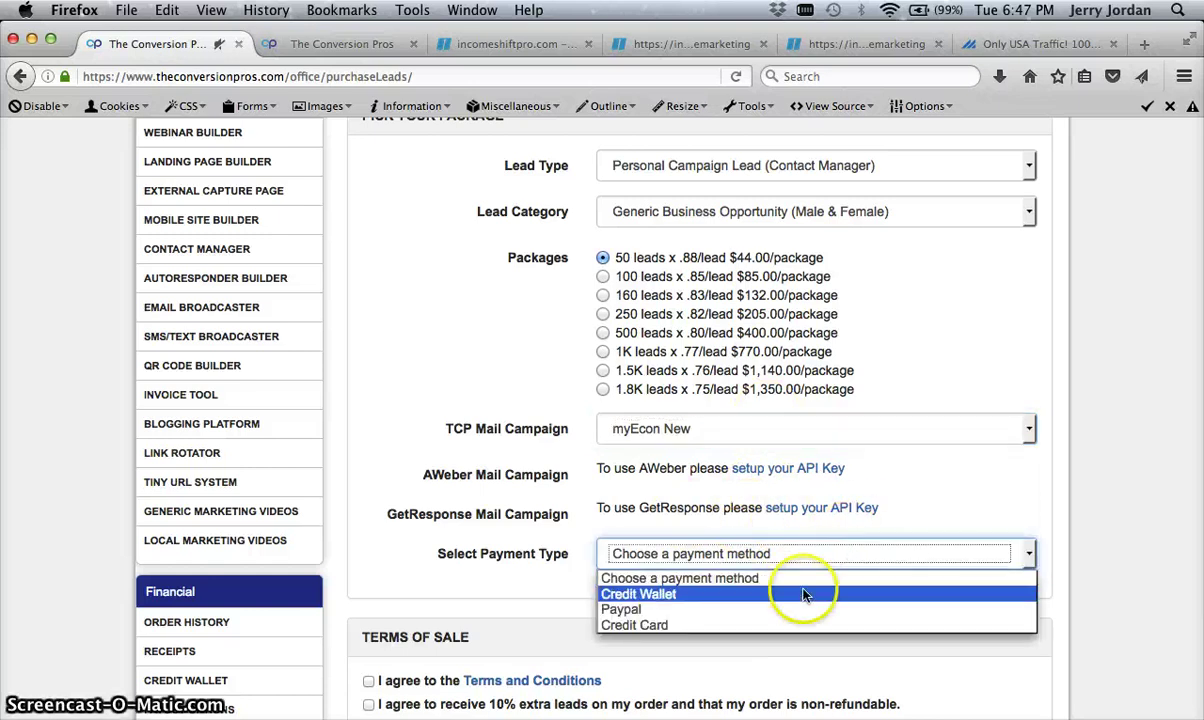
{"action": "left_click", "coordinate": [519, 363]}
{"action": "scroll", "coordinate": [438, 403], "scroll_direction": "up", "scroll_amount": 8}
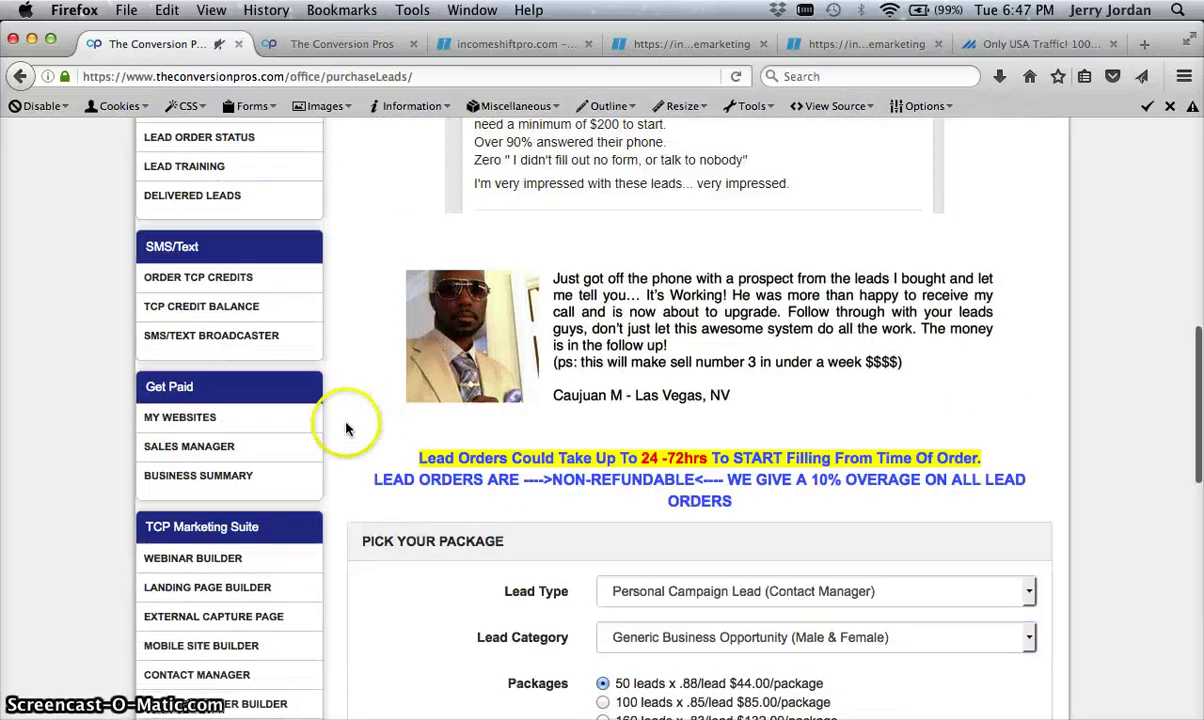
{"action": "scroll", "coordinate": [346, 429], "scroll_direction": "down", "scroll_amount": 2}
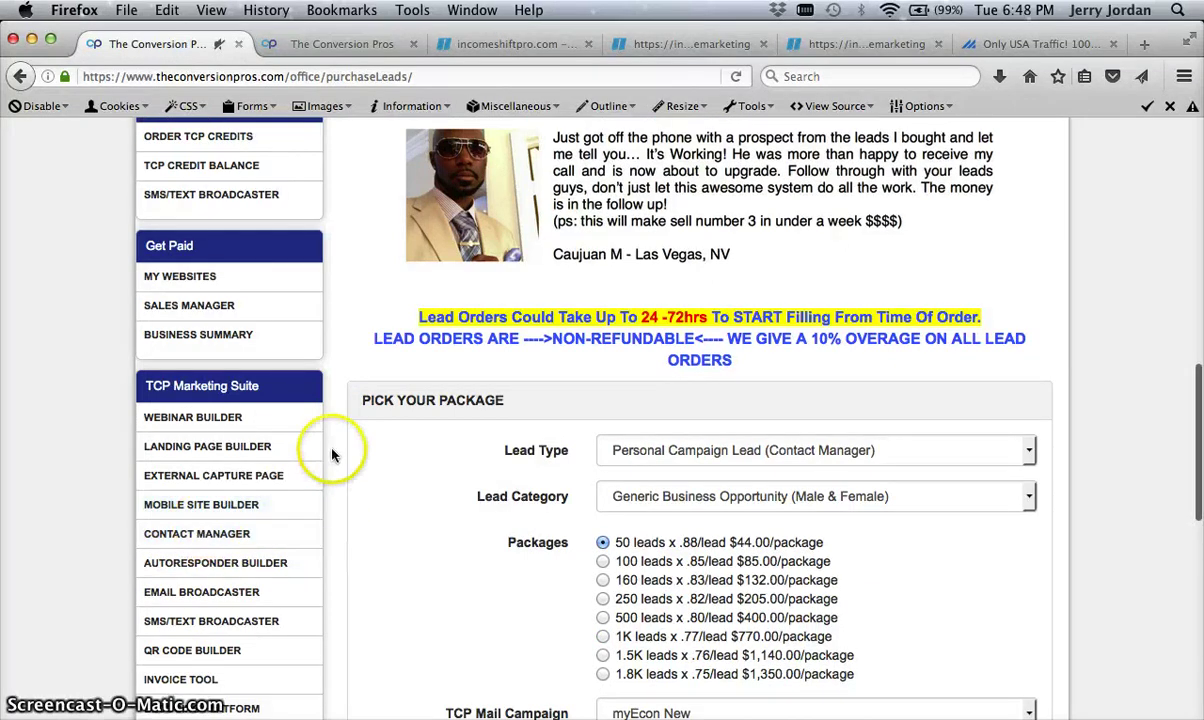
{"action": "scroll", "coordinate": [456, 416], "scroll_direction": "down", "scroll_amount": 1}
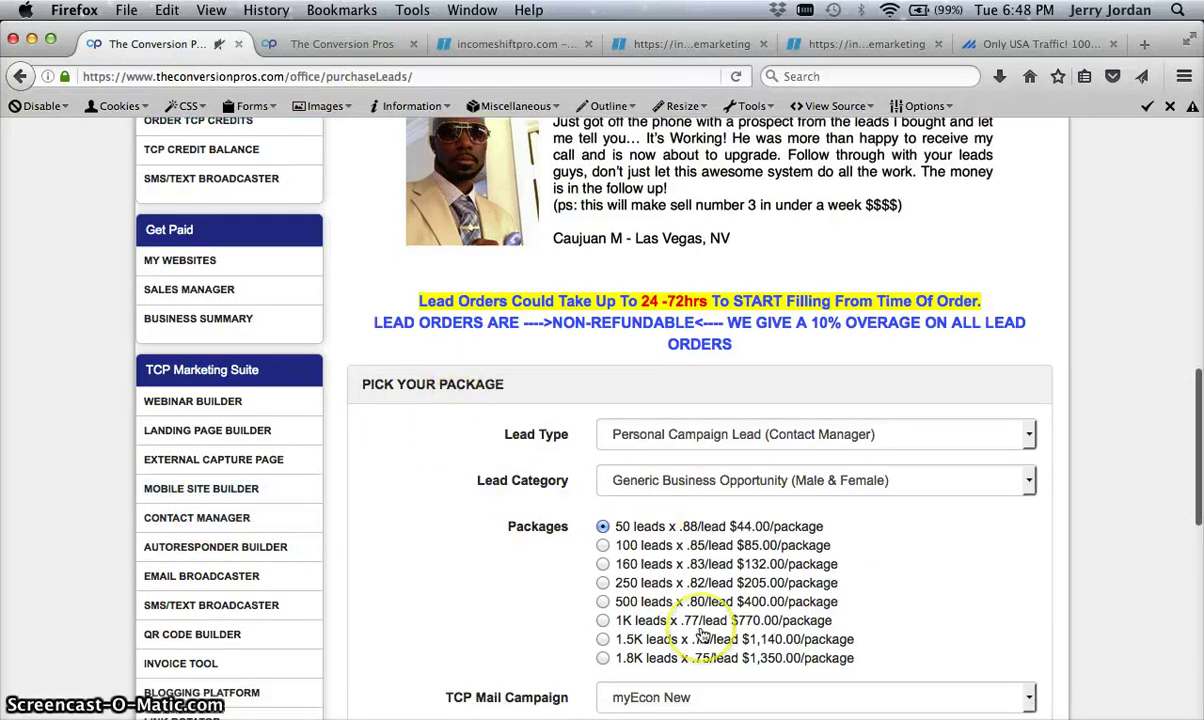